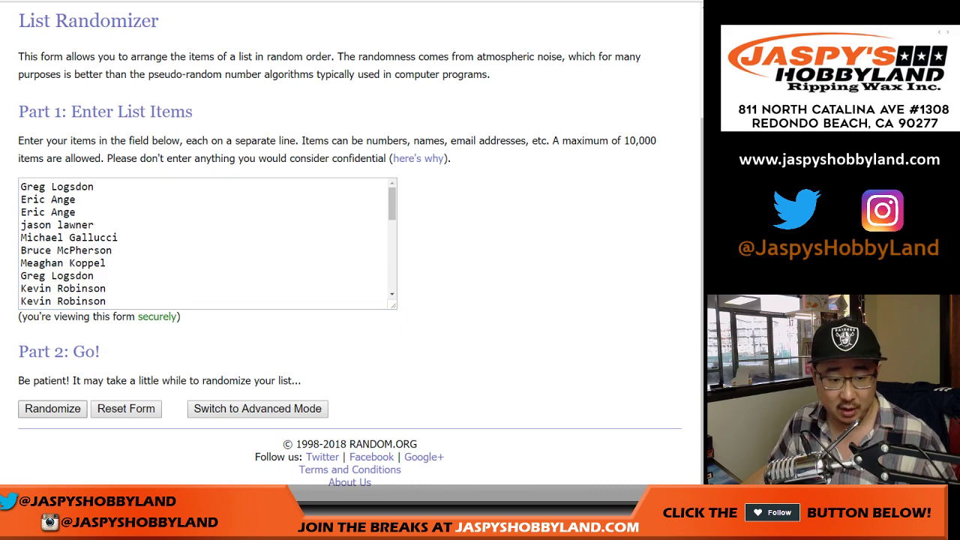
Randomize the list of participant names six times in the List Randomizer.
click(40, 409)
scroll(40, 409, down, 5)
click(40, 408)
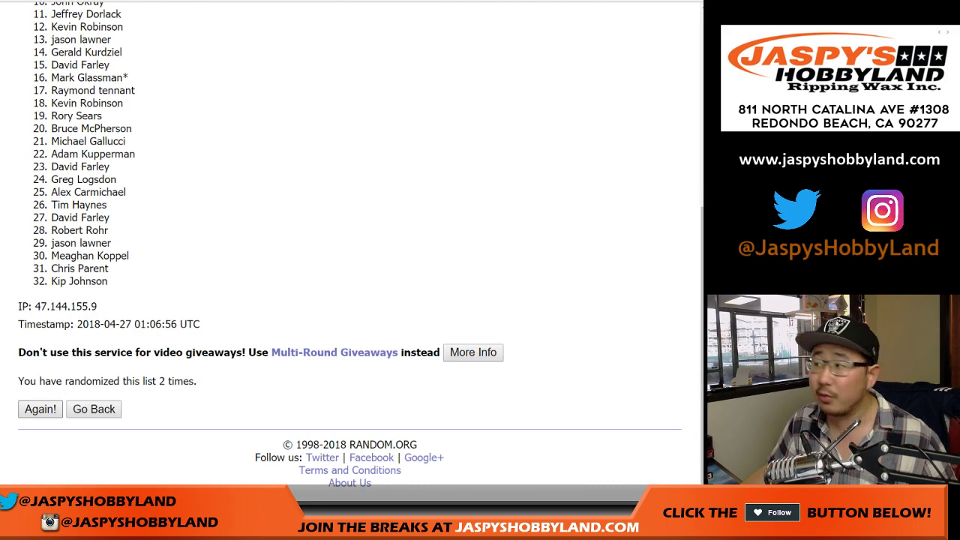
click(40, 409)
click(40, 409)
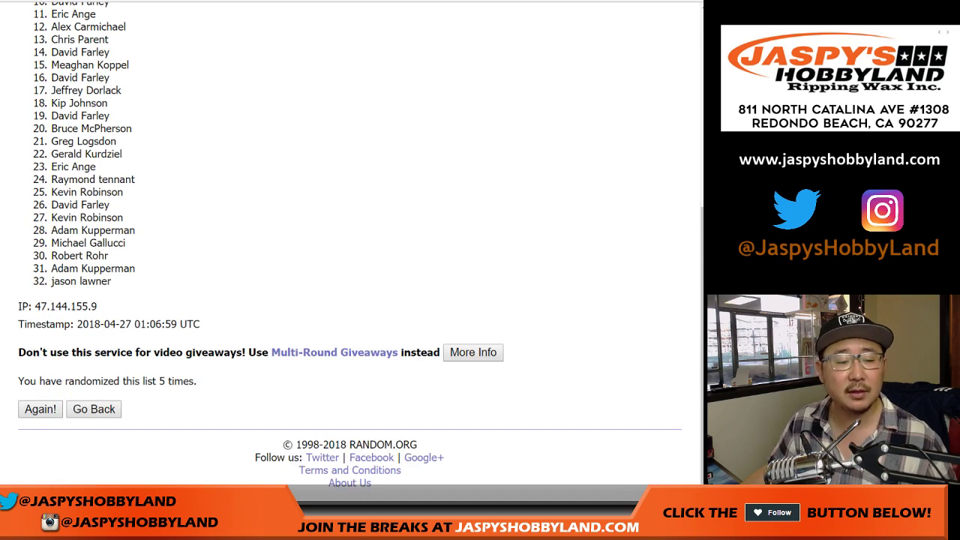
click(39, 408)
scroll(349, 247, down, 5)
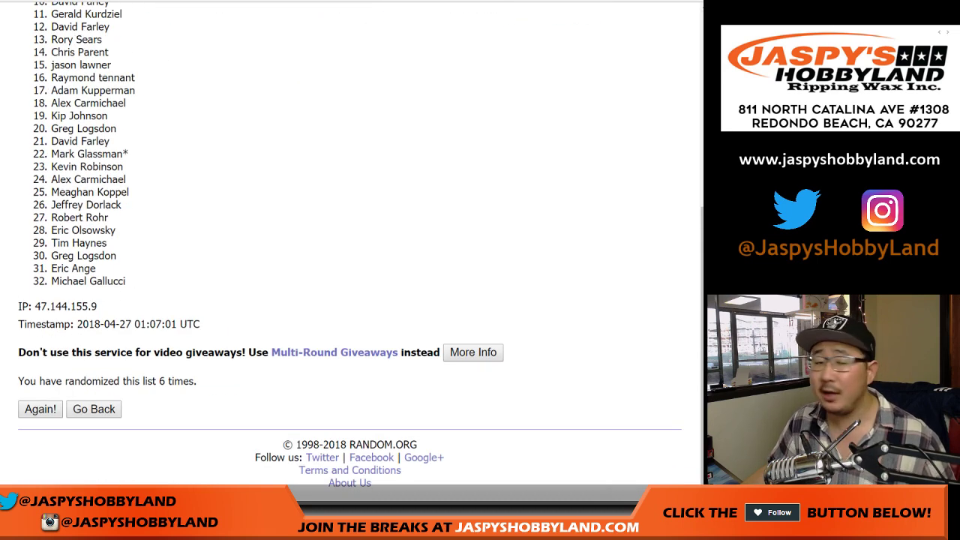
Copy all 32 randomized participant names and paste them into the Google Sheets spreadsheet starting at cell A1.
scroll(350, 247, up, 3)
drag(51, 108, 125, 280)
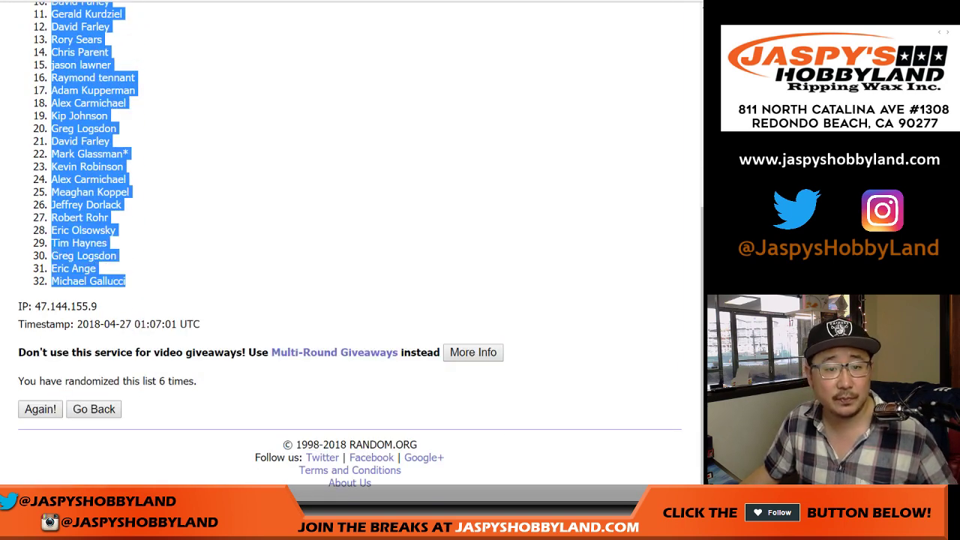
key(ctrl+Tab)
right_click(65, 91)
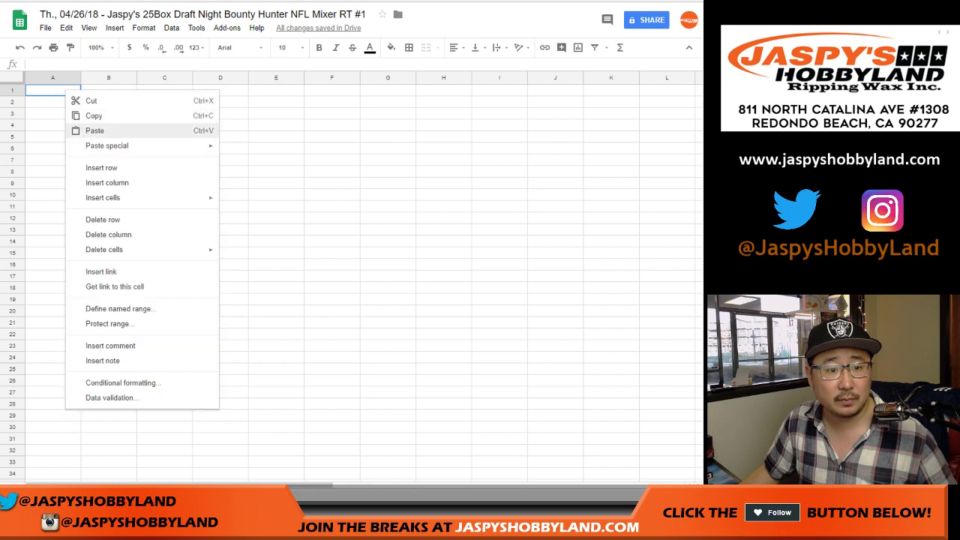
click(75, 128)
Switch to the RANDOM.ORG List Randomizer holding the NFL teams and randomize that list six times.
key(ctrl+Tab)
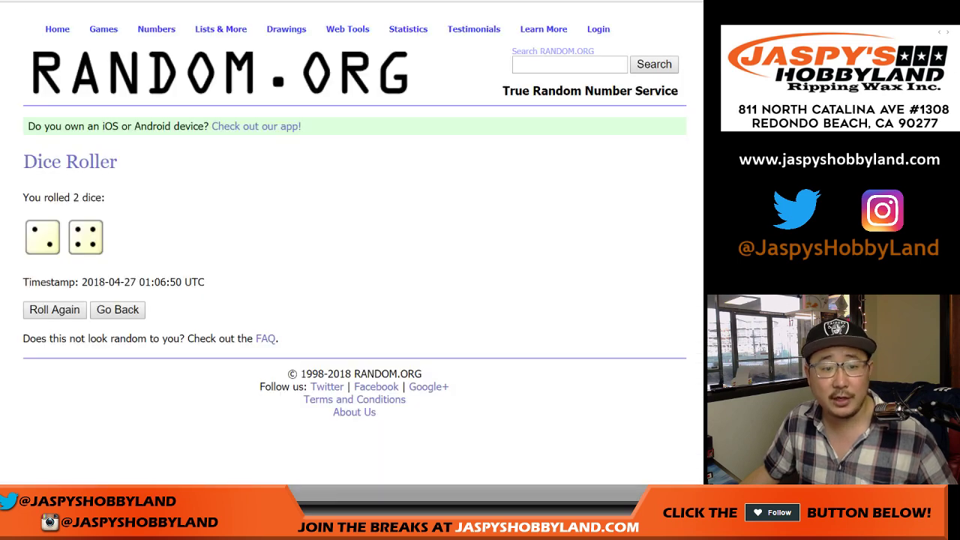
key(ctrl+Tab)
scroll(353, 247, down, 2)
click(41, 409)
scroll(41, 409, down, 5)
click(40, 409)
scroll(41, 409, down, 5)
click(41, 409)
click(40, 409)
click(40, 409)
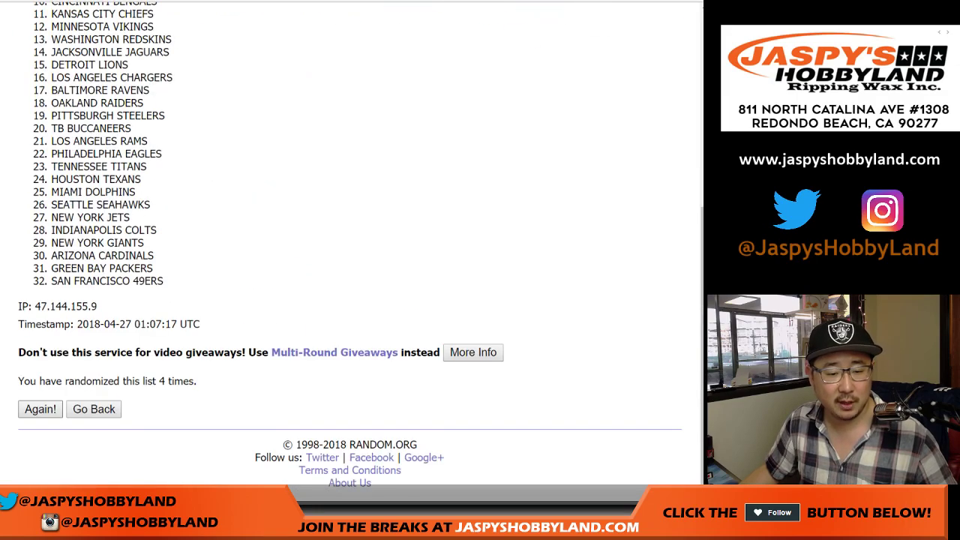
click(40, 409)
click(40, 408)
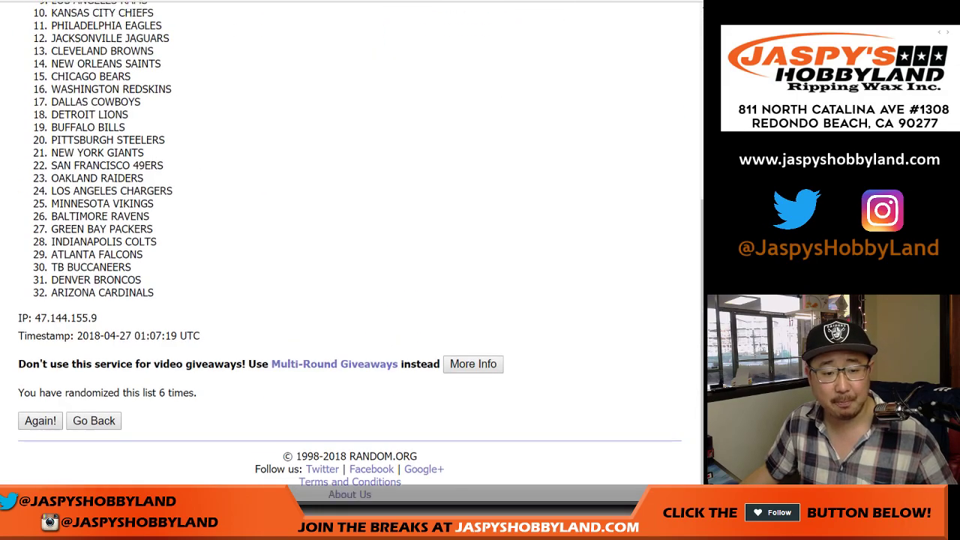
Copy all 32 randomized NFL teams and paste them beside the names in the Google Sheets spreadsheet, starting at cell B1.
scroll(350, 240, up, 5)
drag(50, 223, 154, 340)
key(ctrl+c)
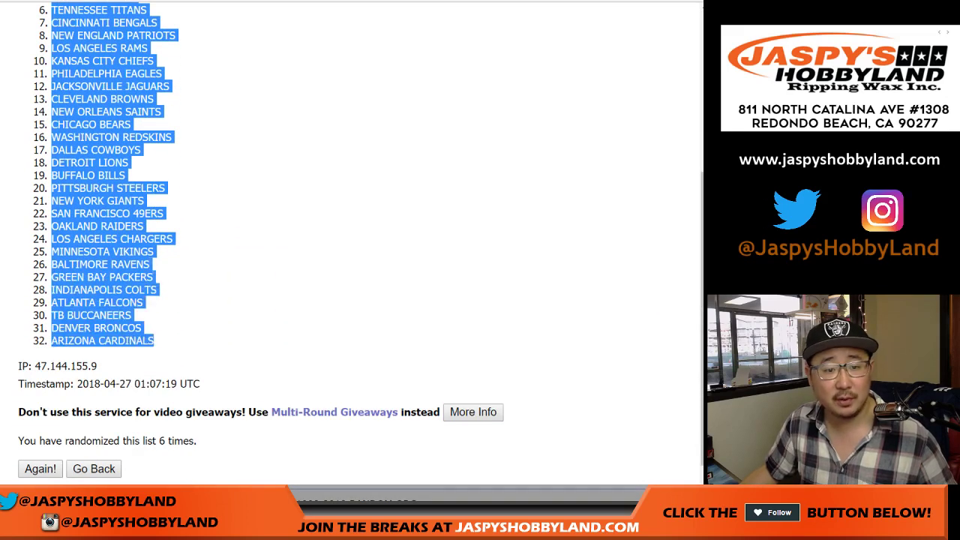
key(alt+Tab)
right_click(98, 91)
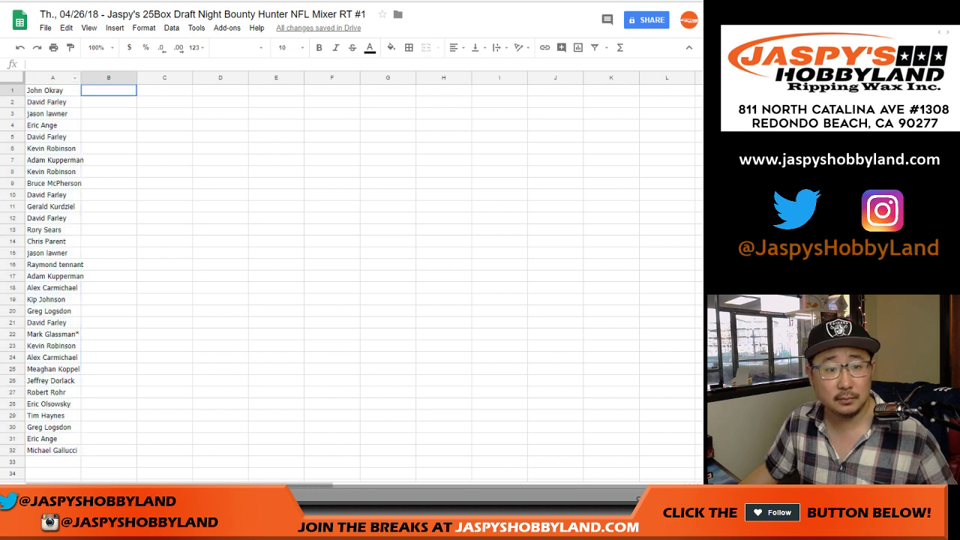
click(127, 130)
Select the whole sheet and set its zoom to 85%.
key(ctrl+a)
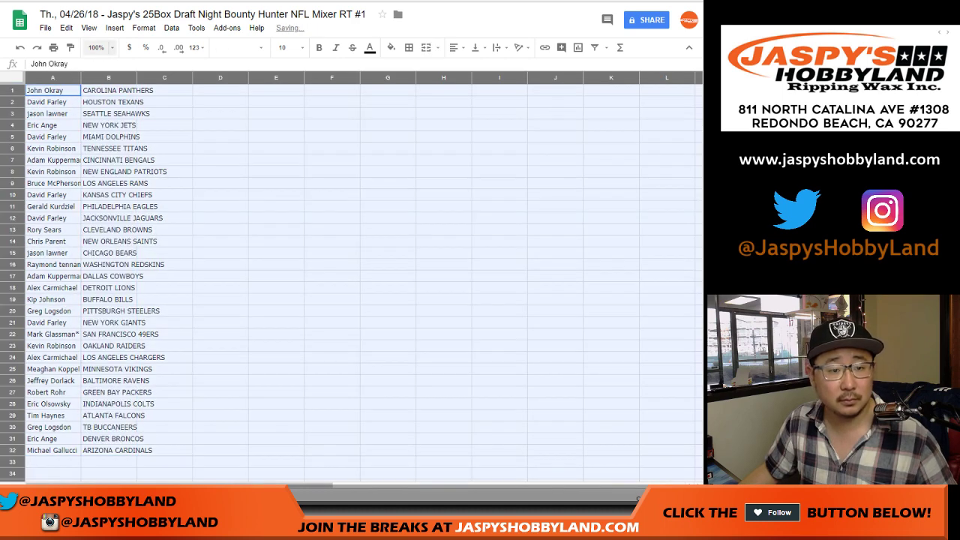
click(97, 47)
text(85)
key(Return)
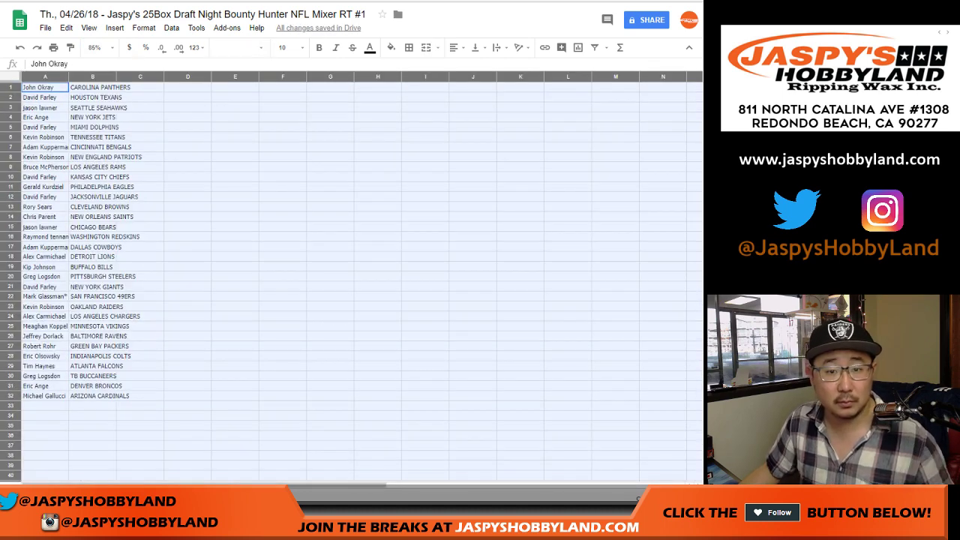
Set the selected cells' font to Helvetica at size 13 and fit the column widths to their contents.
click(285, 47)
click(286, 155)
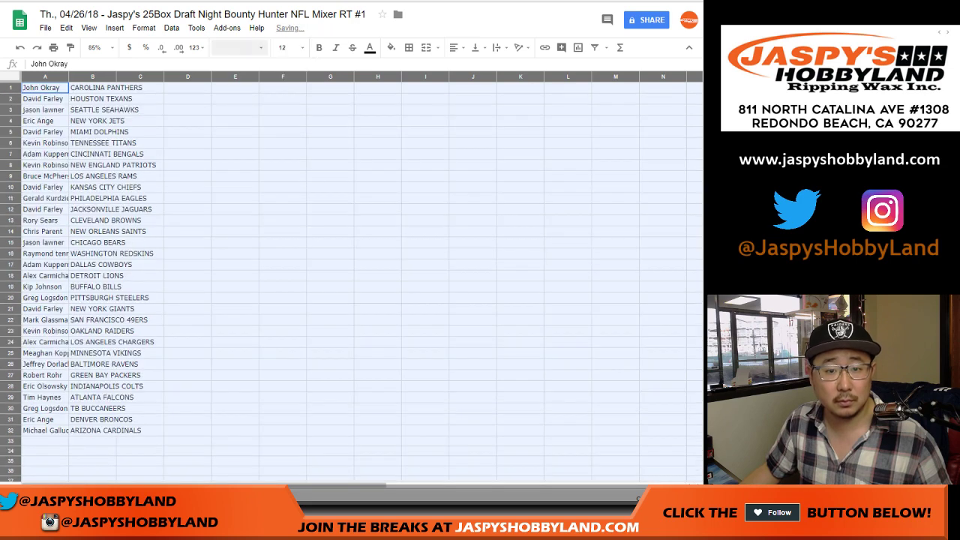
click(235, 47)
click(240, 89)
click(285, 47)
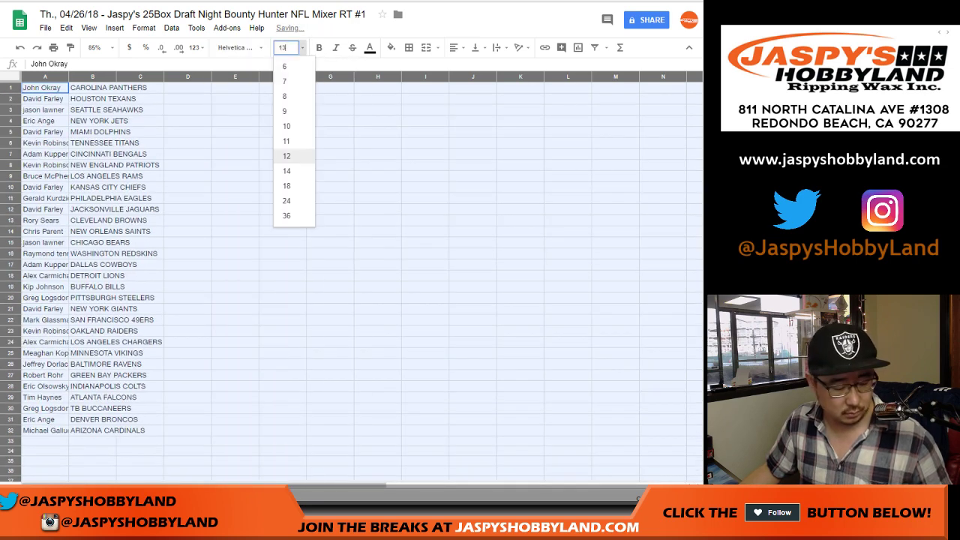
key(Return)
double_click(68, 76)
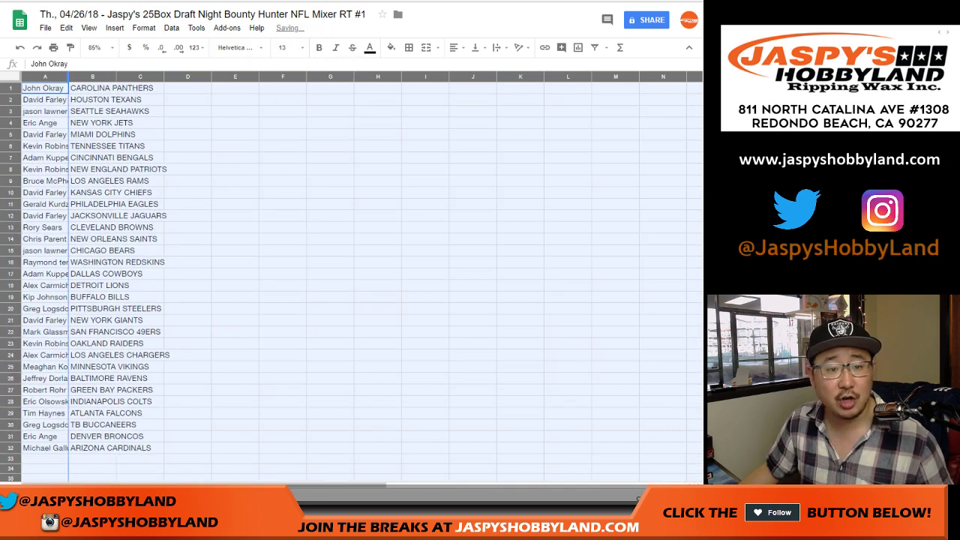
Go through rows 2 to 32 by selecting each in turn, reviewing which NFL team is paired with each participant.
click(11, 100)
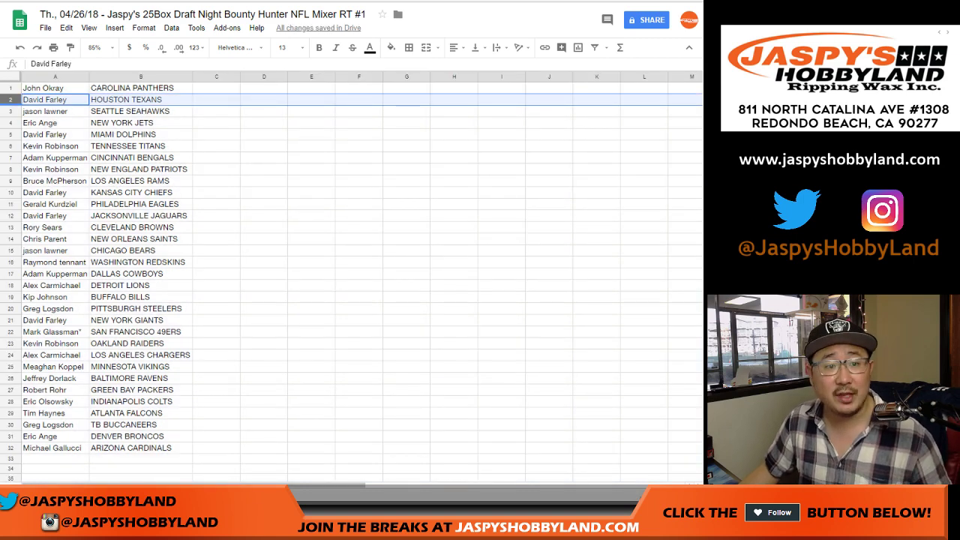
click(10, 111)
click(11, 123)
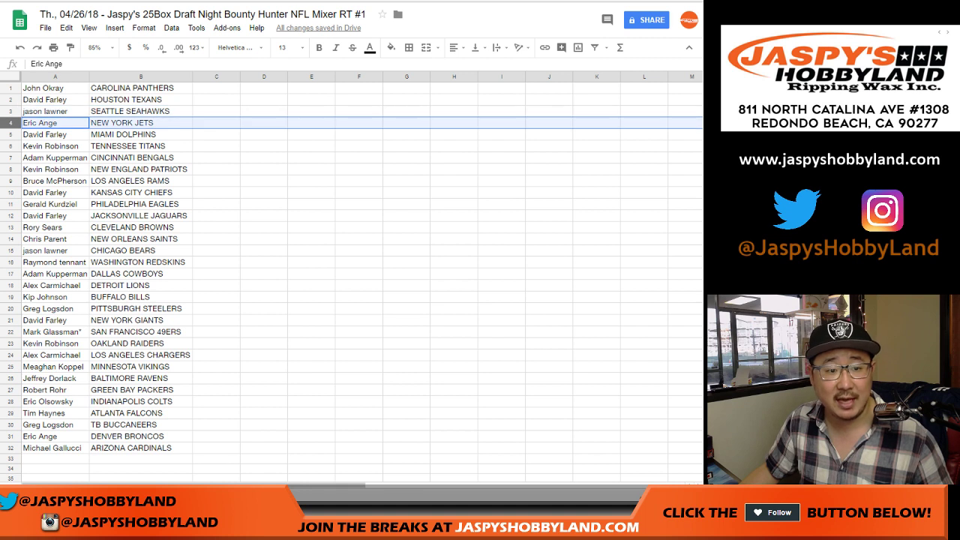
click(11, 135)
click(11, 146)
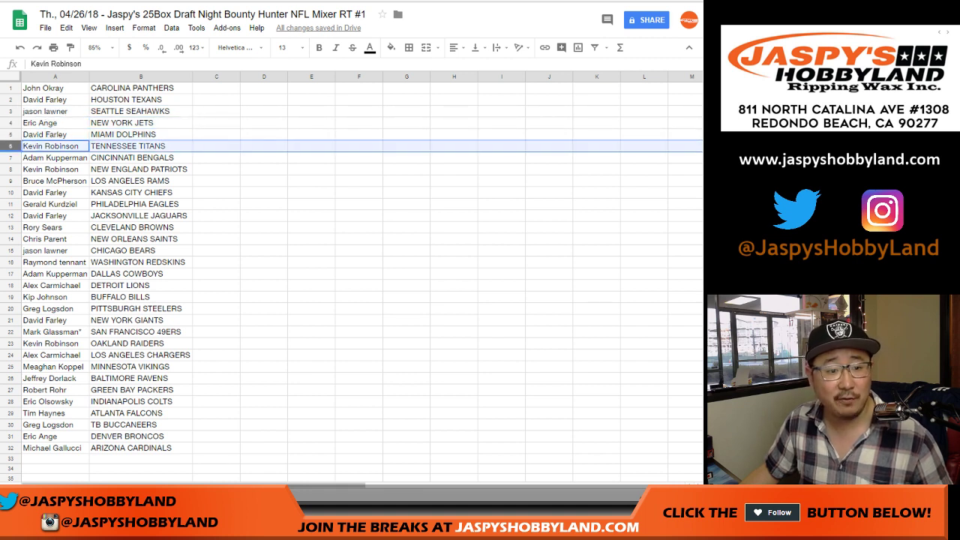
click(11, 157)
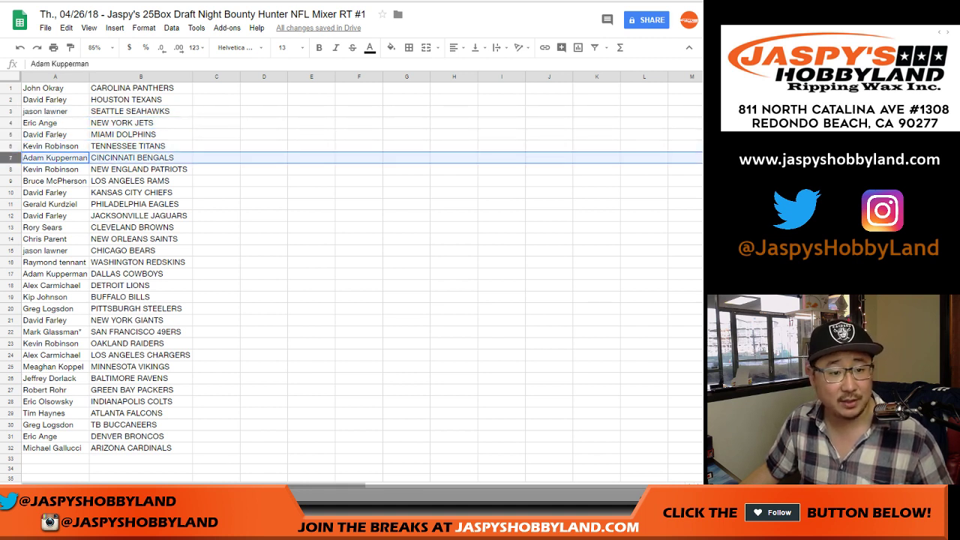
click(10, 169)
click(10, 181)
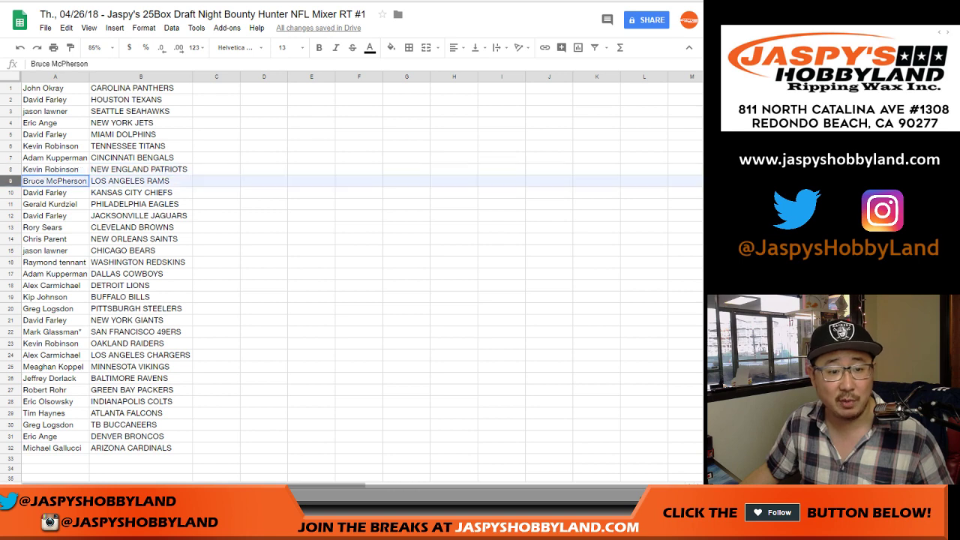
click(10, 192)
click(11, 204)
click(10, 216)
scroll(11, 216, down, 2)
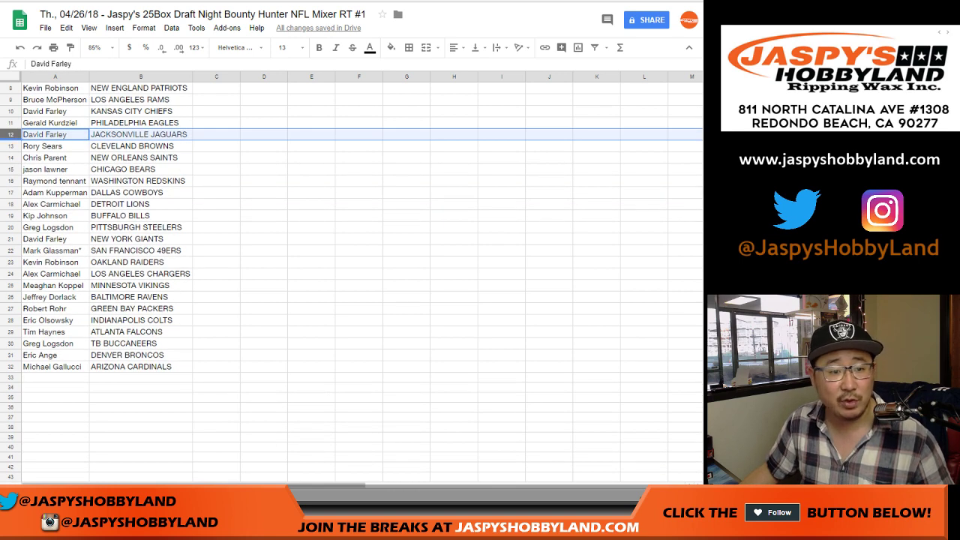
click(11, 147)
click(11, 157)
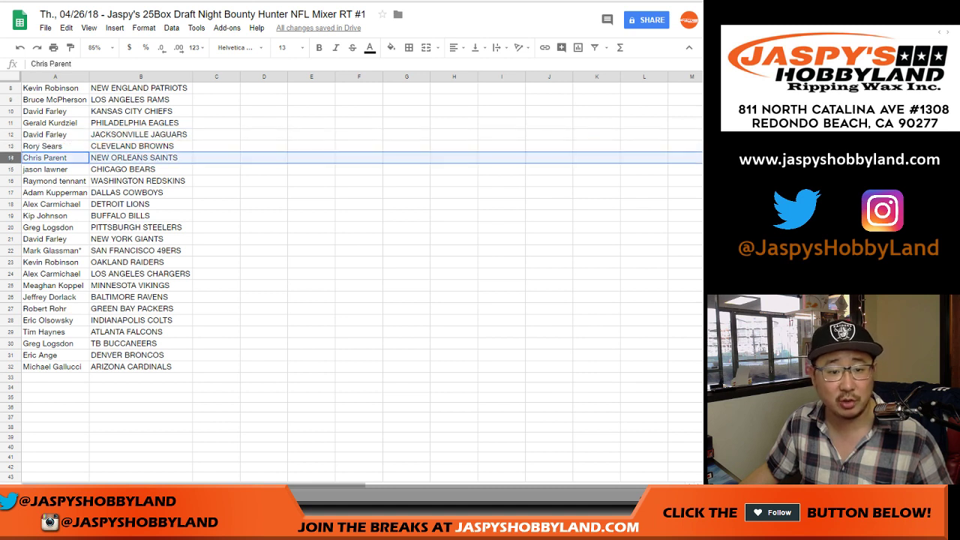
click(10, 170)
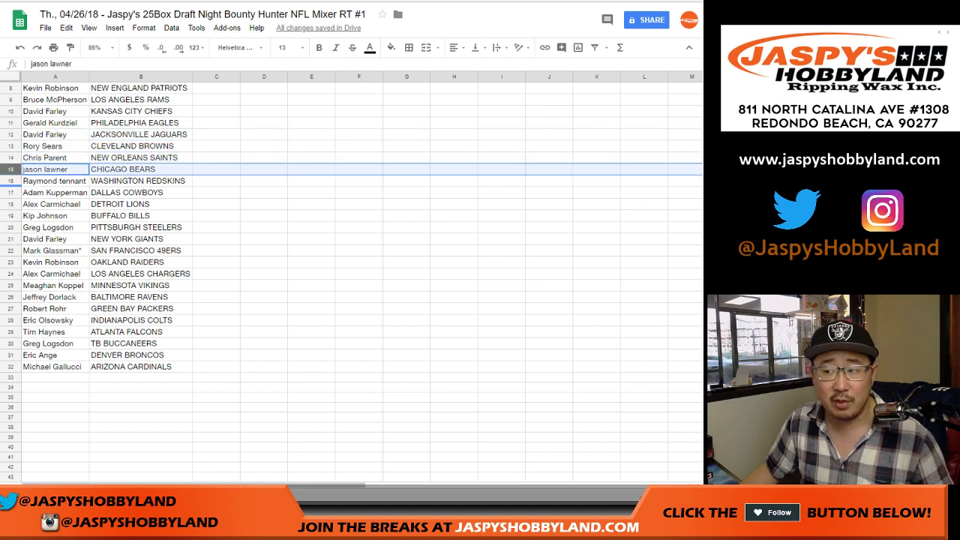
click(10, 181)
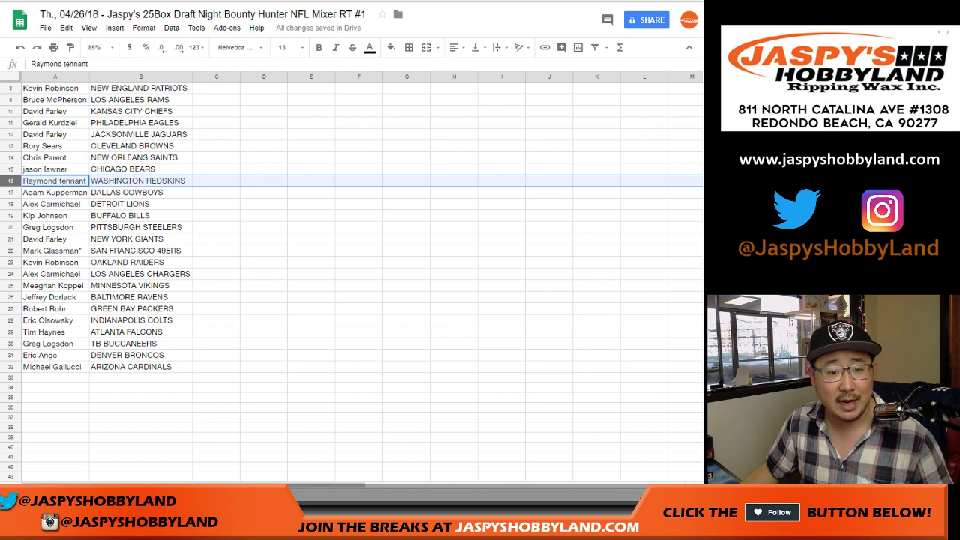
click(11, 192)
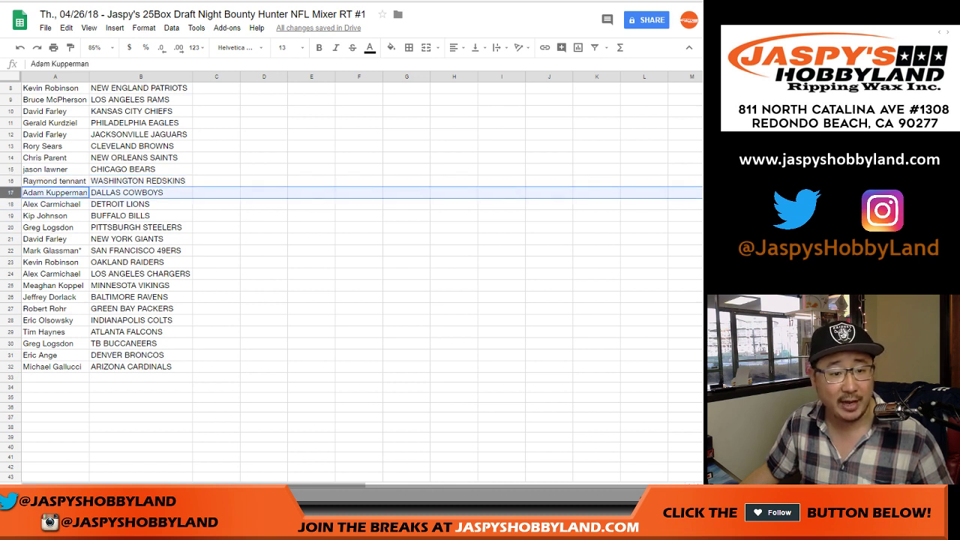
click(11, 204)
click(11, 216)
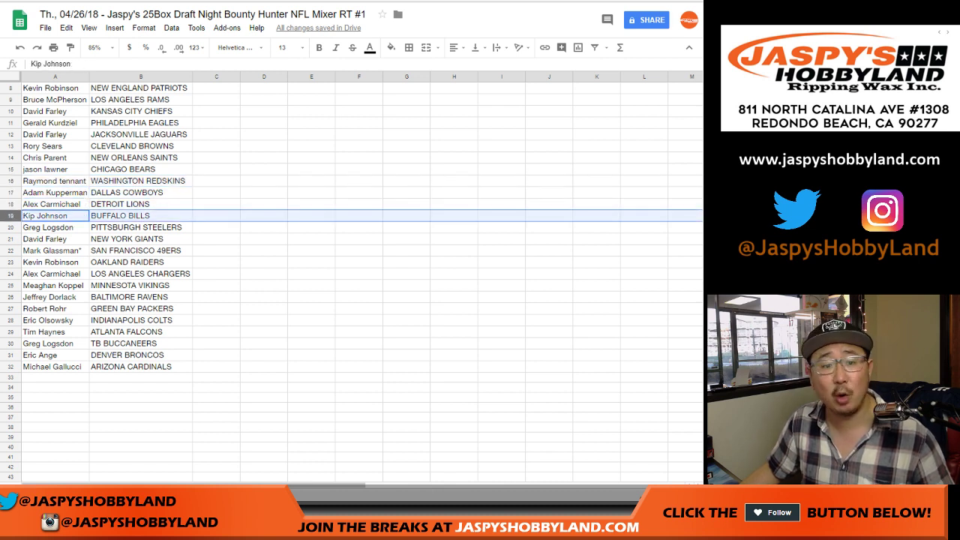
click(10, 227)
click(11, 239)
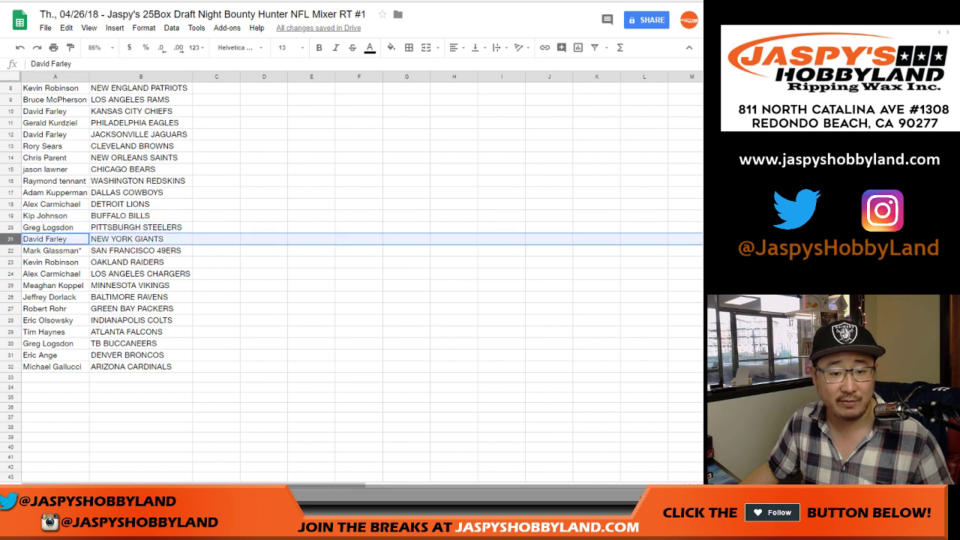
click(10, 250)
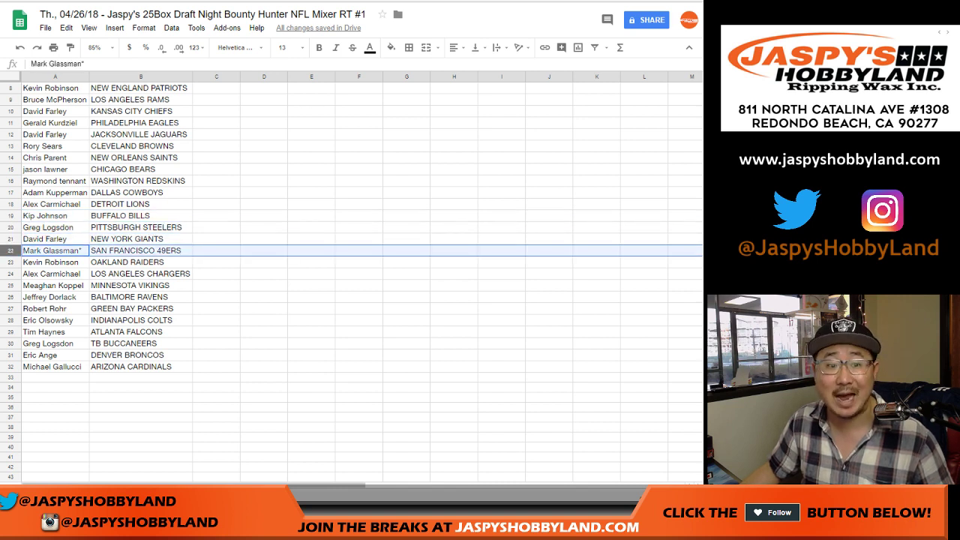
click(11, 262)
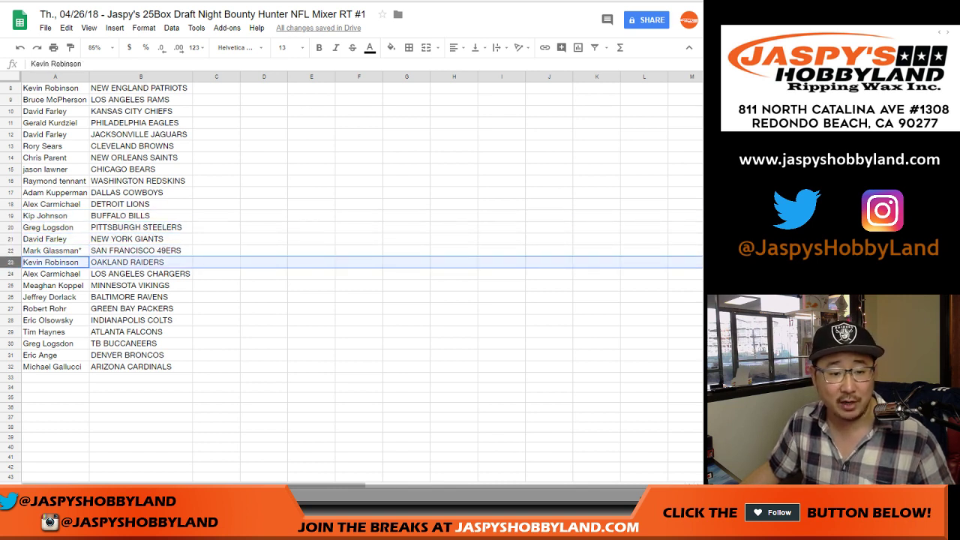
click(10, 274)
drag(11, 250, 10, 263)
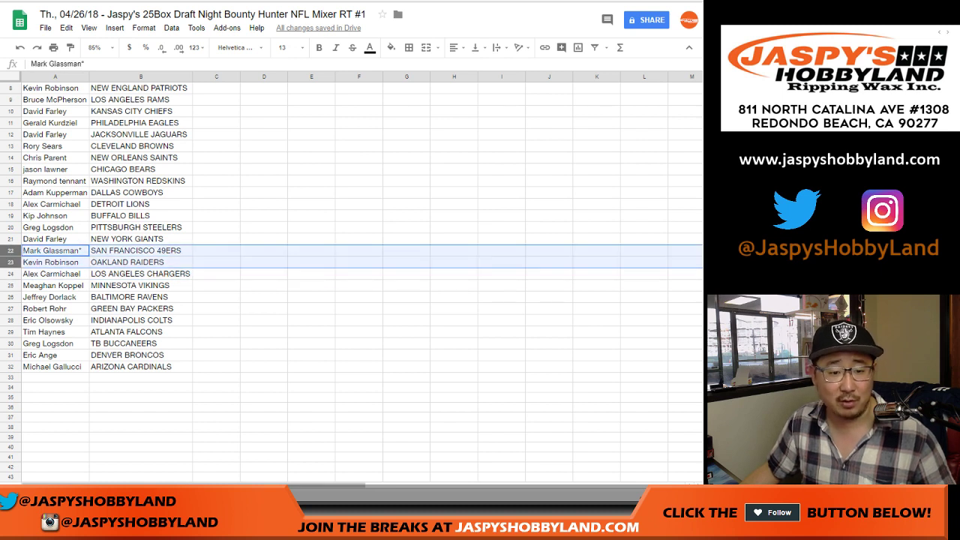
click(10, 274)
click(10, 285)
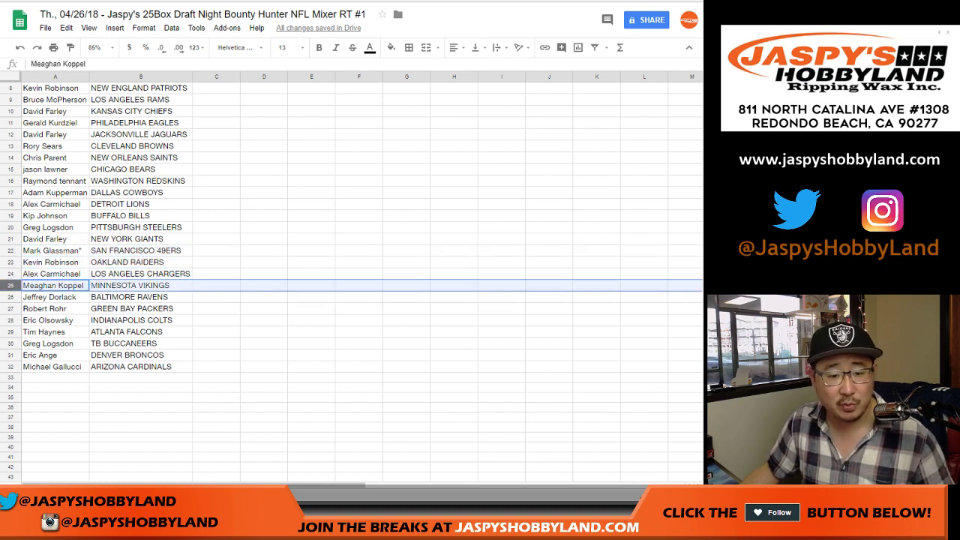
click(11, 296)
click(11, 309)
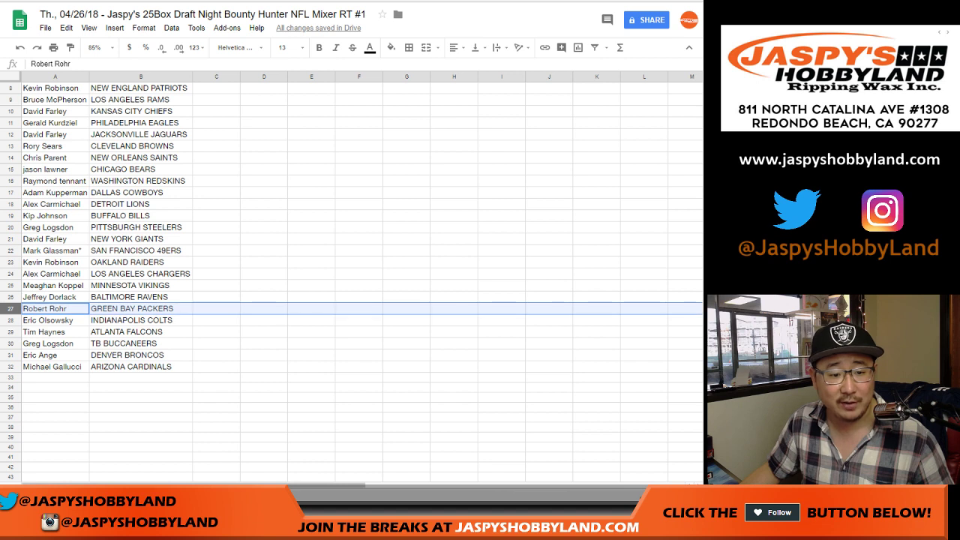
click(10, 321)
click(11, 331)
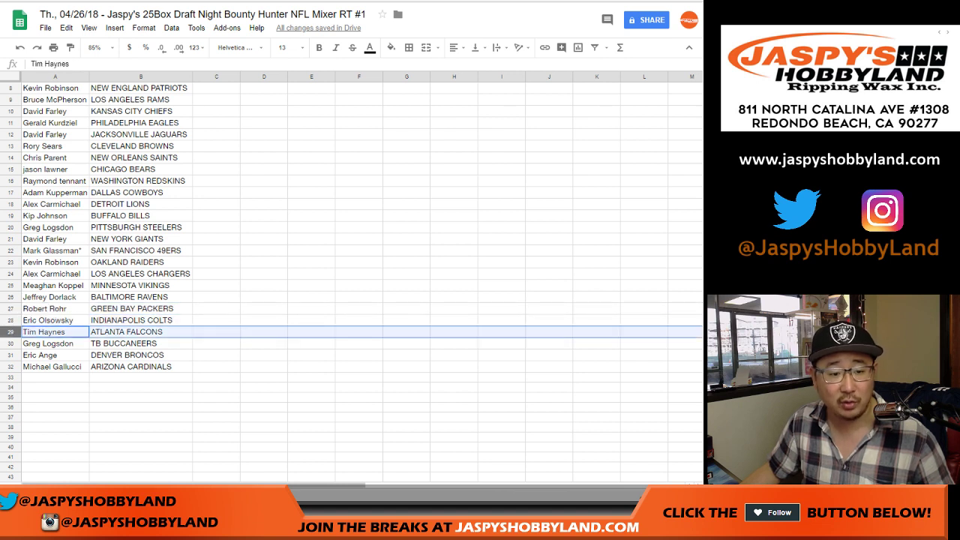
click(11, 343)
click(11, 354)
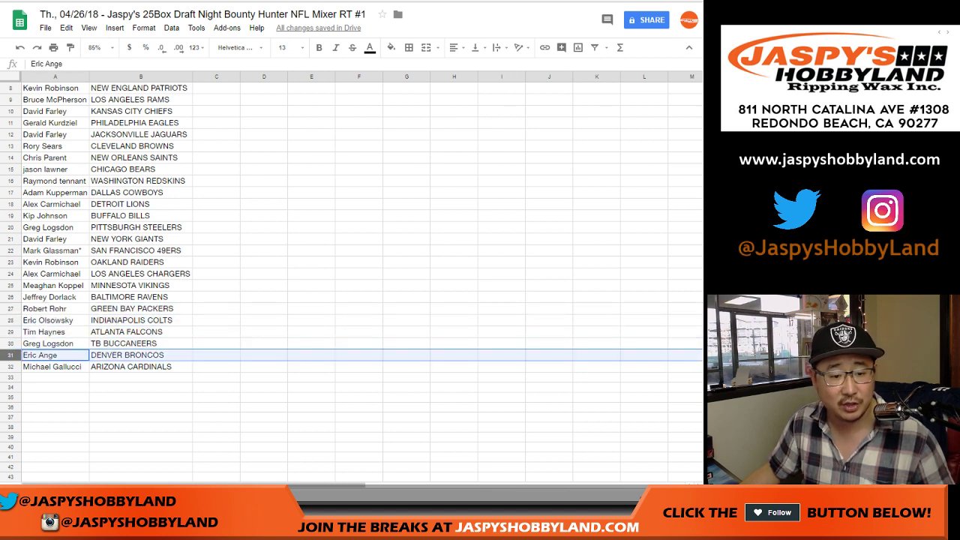
click(10, 366)
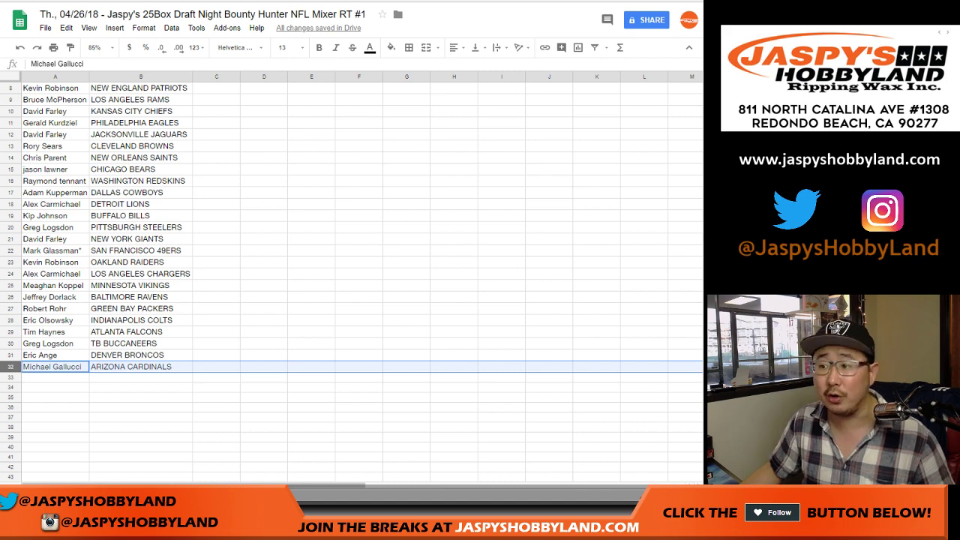
Sort the whole sheet alphabetically from A to Z by the NFL team names in column B.
scroll(353, 277, up, 3)
click(141, 77)
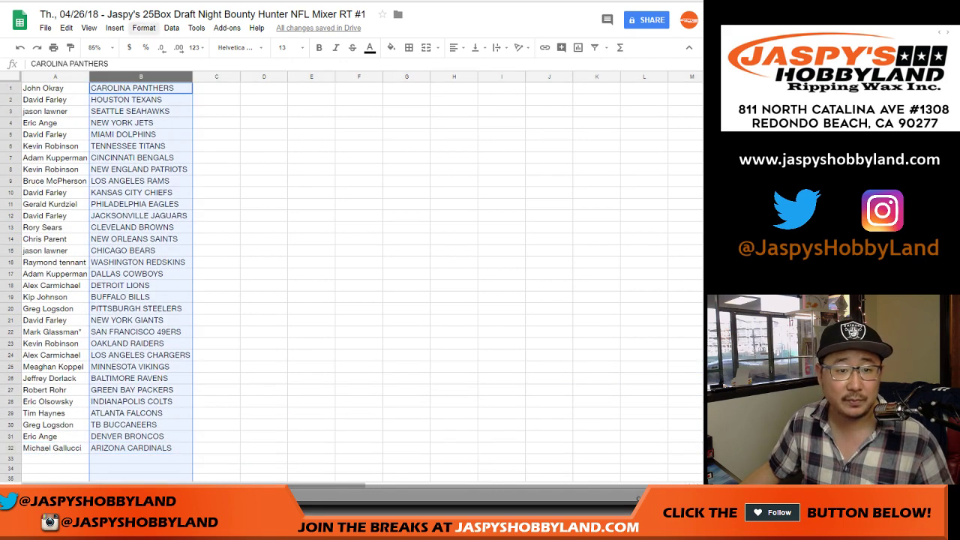
click(171, 28)
click(225, 44)
Apply all borders to the names and teams in A1:B32 and centre their contents horizontally.
drag(55, 88, 140, 447)
click(409, 48)
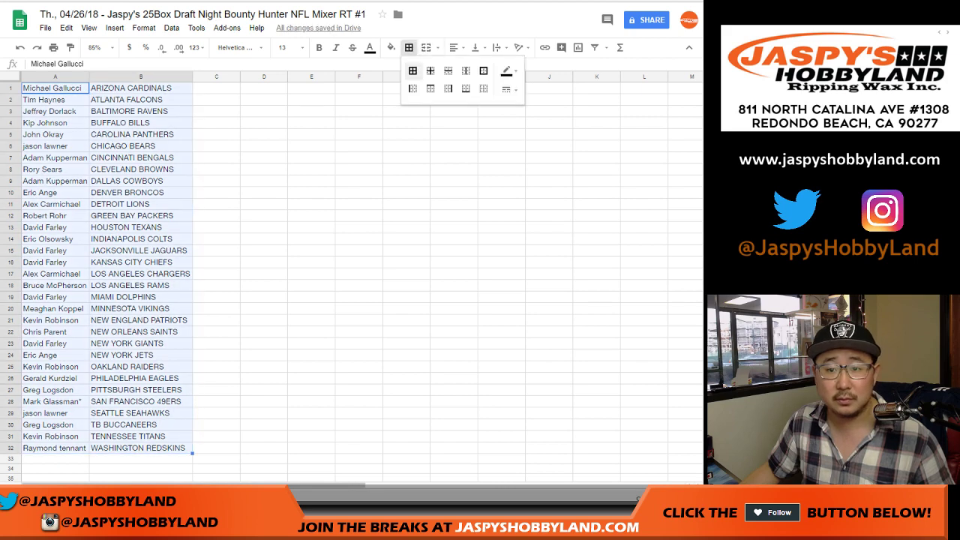
click(412, 70)
click(454, 47)
click(467, 68)
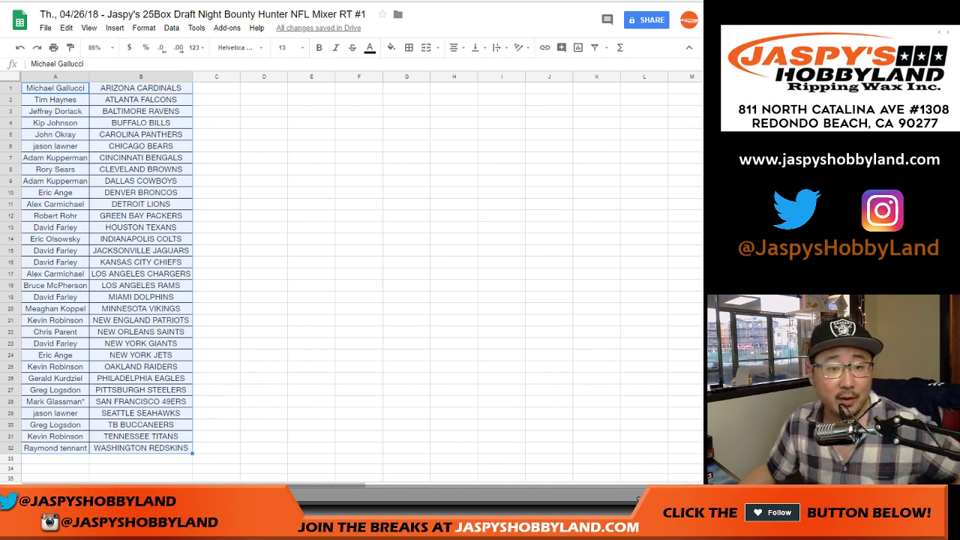
Switch to the Suggested Breaks spreadsheet and review its bounty columns across to the struck-through Top 5 draft picks in column K.
key(ctrl+Tab)
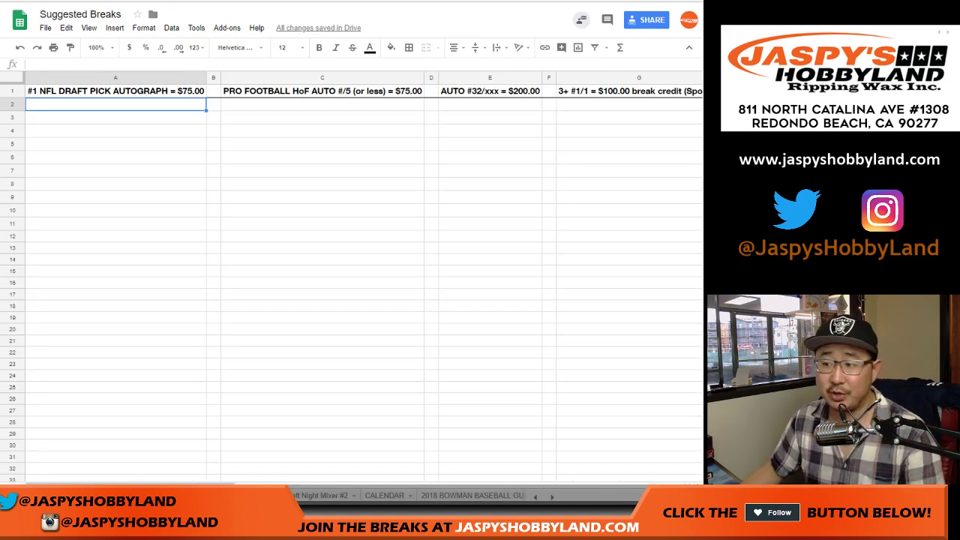
key(Right)
key(Right)
key(Right)
key(Right)
key(Right)
key(Right)
key(Right)
key(Right)
key(Right)
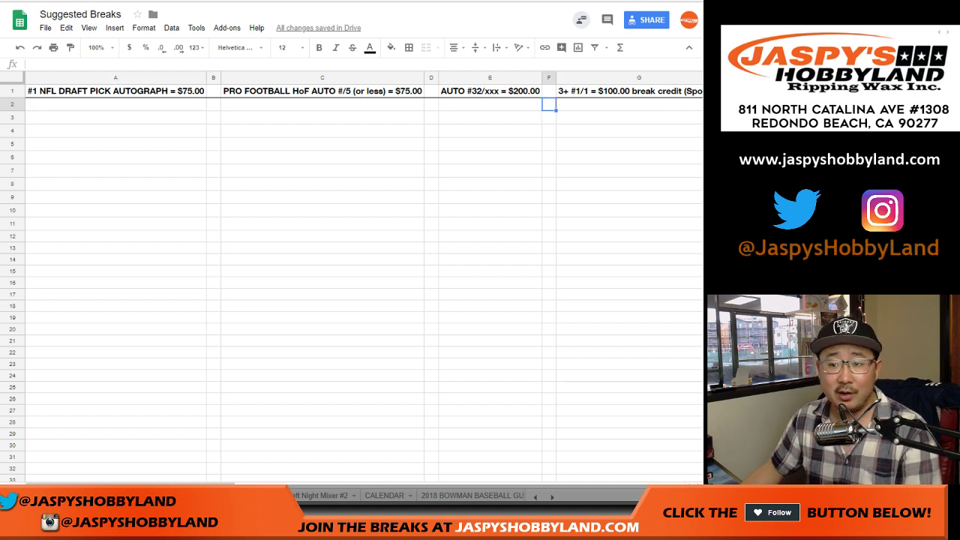
key(Right)
key(Right)
key(Left)
key(Up)
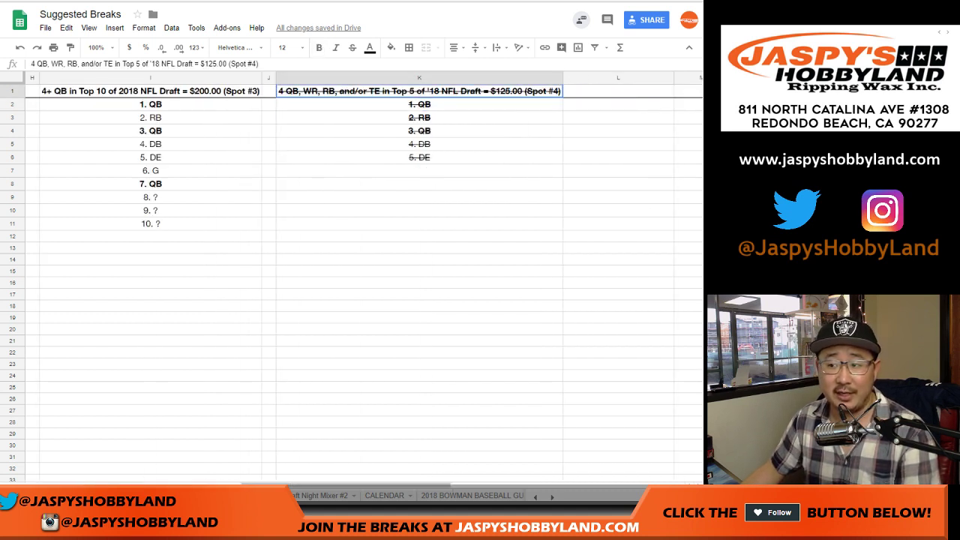
key(ctrl+shift+Down)
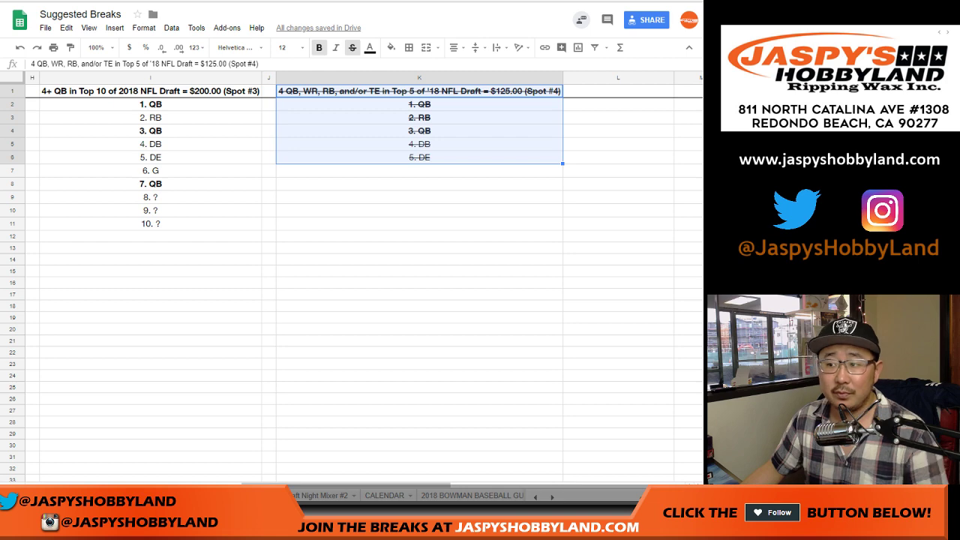
Check the NFL draft tracker for the eighth pick and change cell I9 to "8. OLB".
click(150, 198)
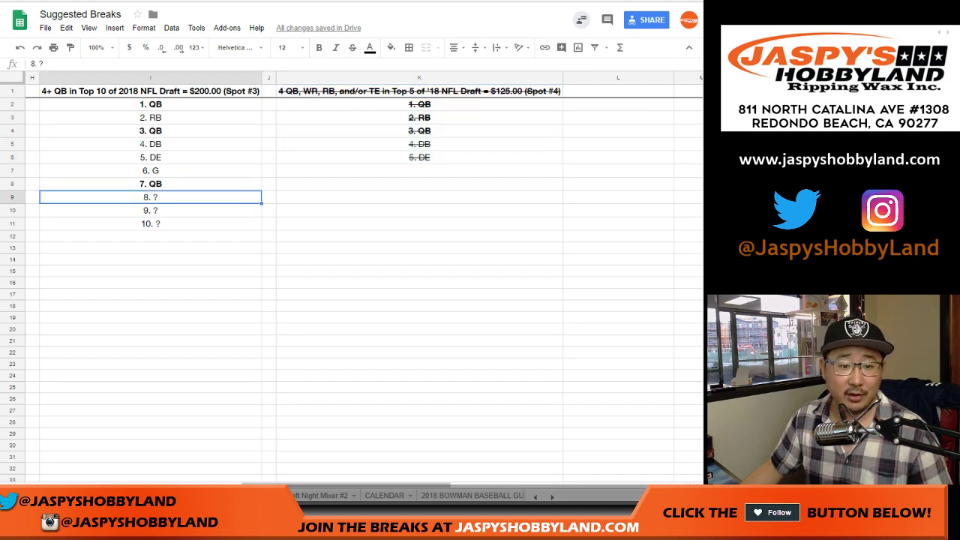
key(ctrl+Tab)
key(ctrl+shift+Tab)
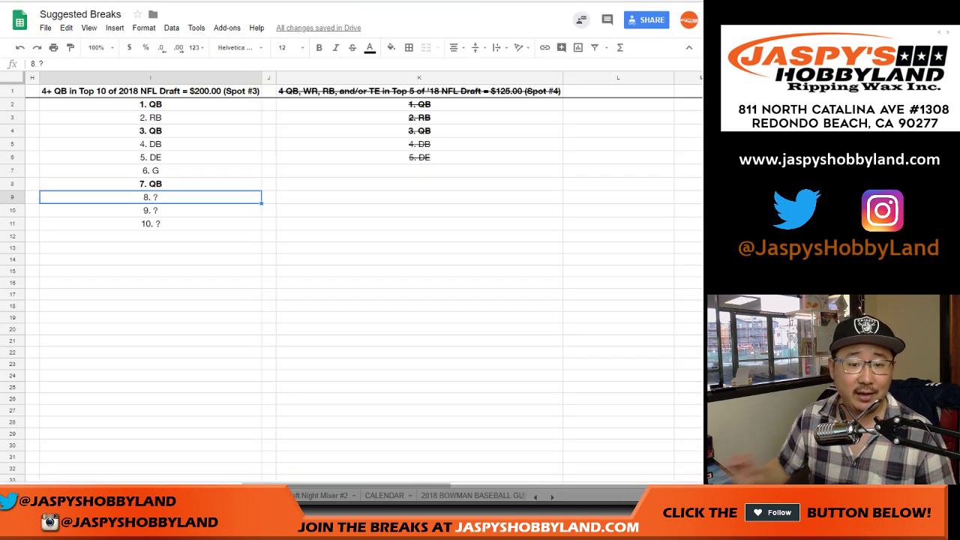
key(ctrl+Tab)
key(ctrl+shift+Tab)
key(Return)
text(OLB)
key(Return)
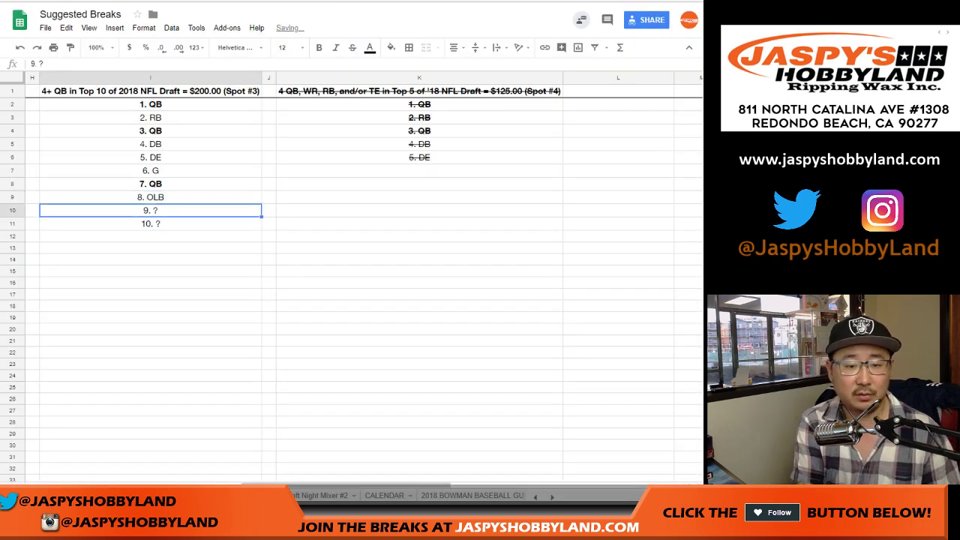
Check the NFL draft tracker for the ninth pick and change cell I10 to "9. OT".
key(Return)
key(BackSpace)
key(ctrl+Tab)
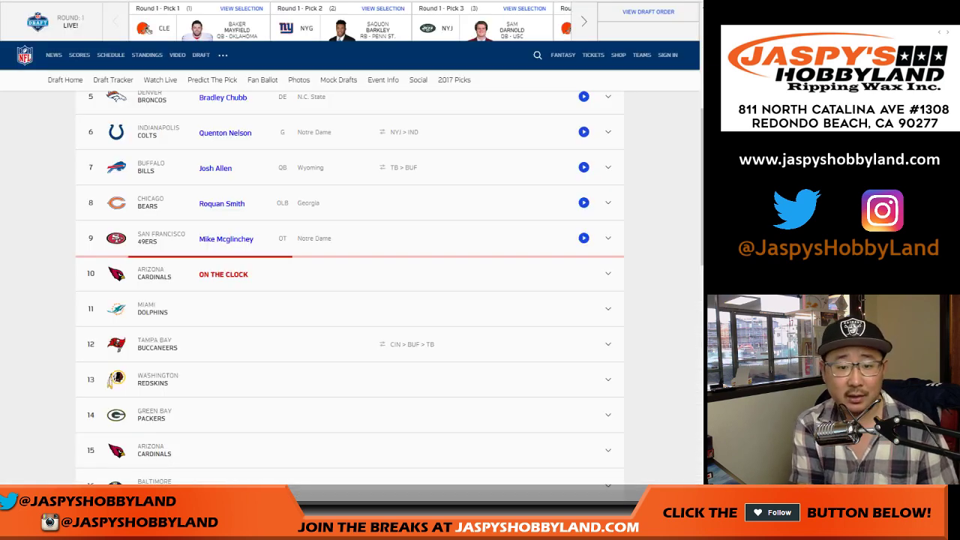
key(ctrl+shift+Tab)
text(OT)
key(Return)
Remove the question mark from the tenth pick in cell I11 and check the draft tracker for that selection.
key(Return)
key(BackSpace)
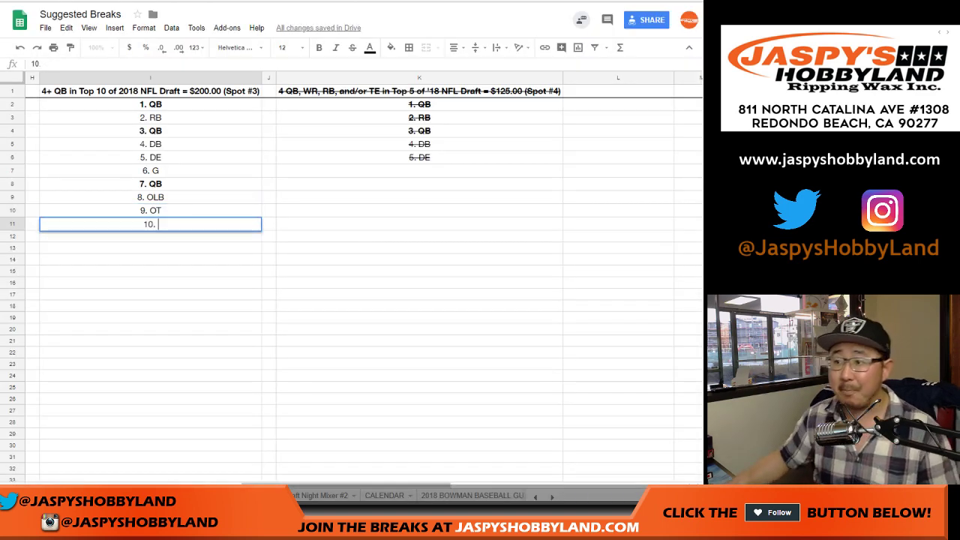
key(ctrl+Tab)
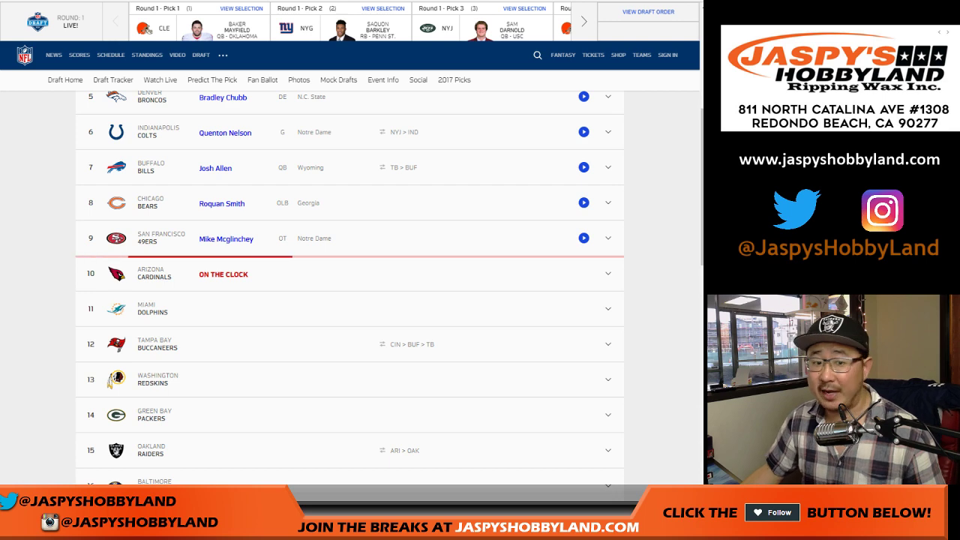
key(ctrl+shift+Tab)
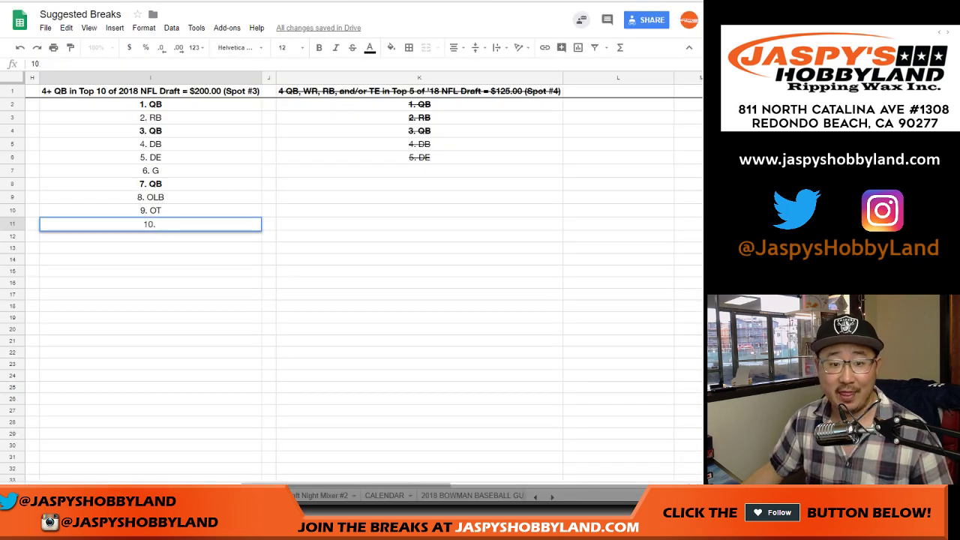
click(150, 91)
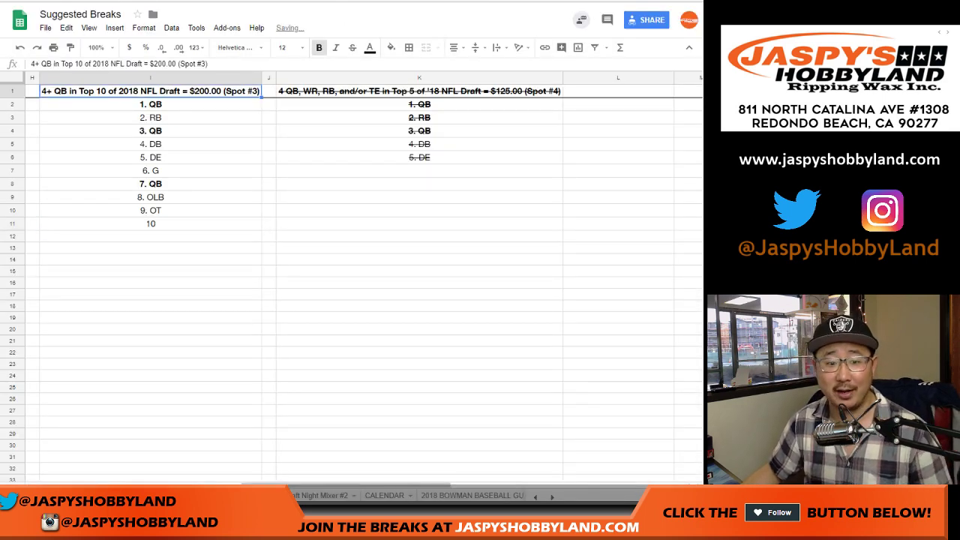
click(150, 224)
key(F2)
text(.)
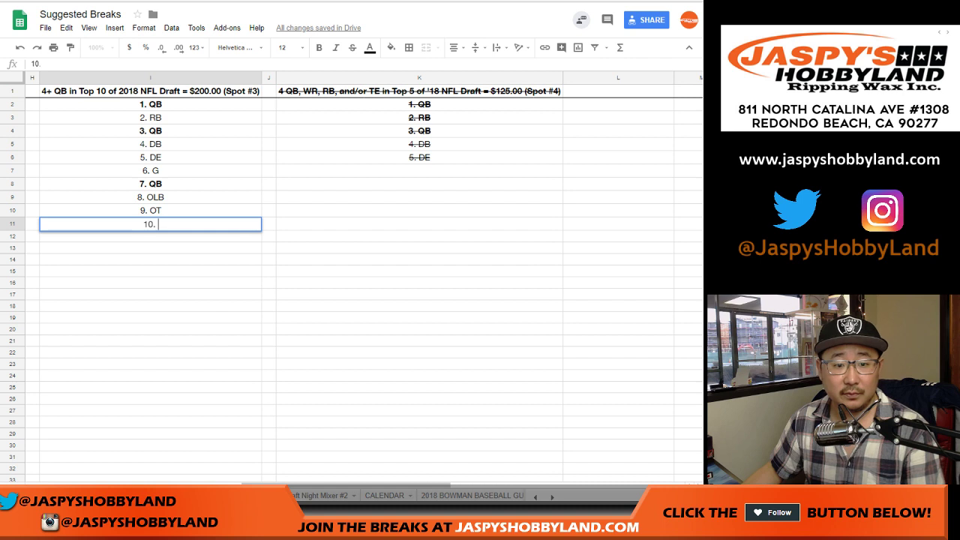
click(150, 90)
Go over the bounty headings in row 1, trying strikethrough on "3+ #1/1 = $100.00 break credit (Spot #2)" and removing it.
key(Left)
key(Left)
key(Left)
key(Left)
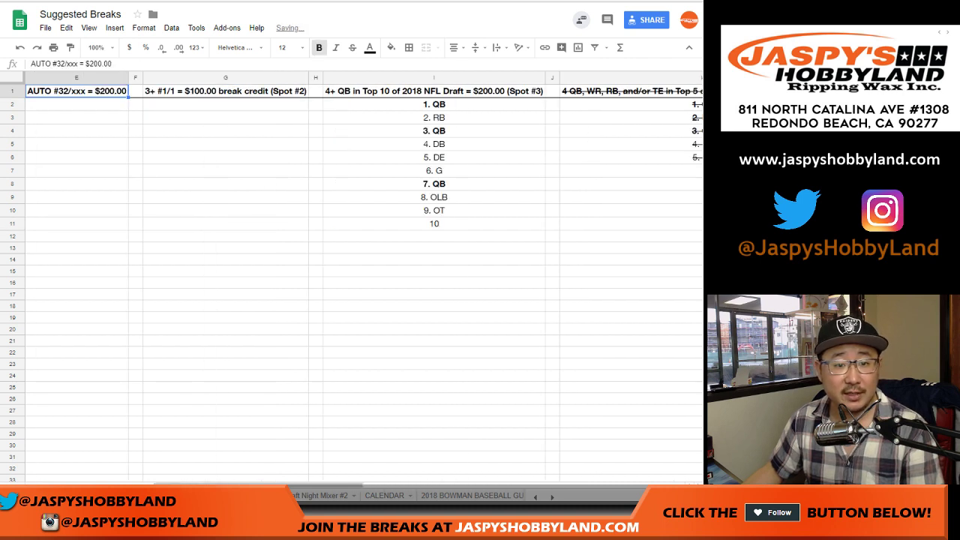
key(Left)
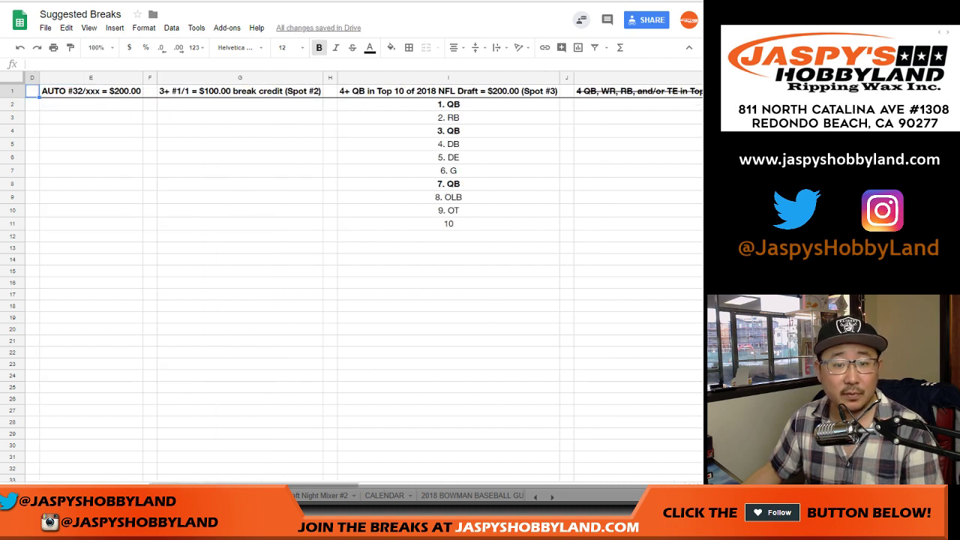
click(240, 90)
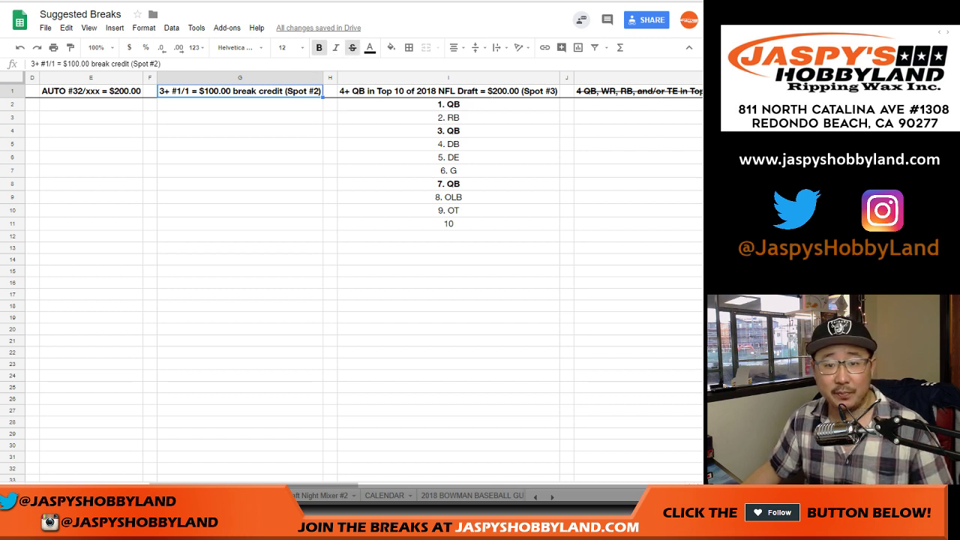
click(353, 47)
click(353, 47)
click(448, 91)
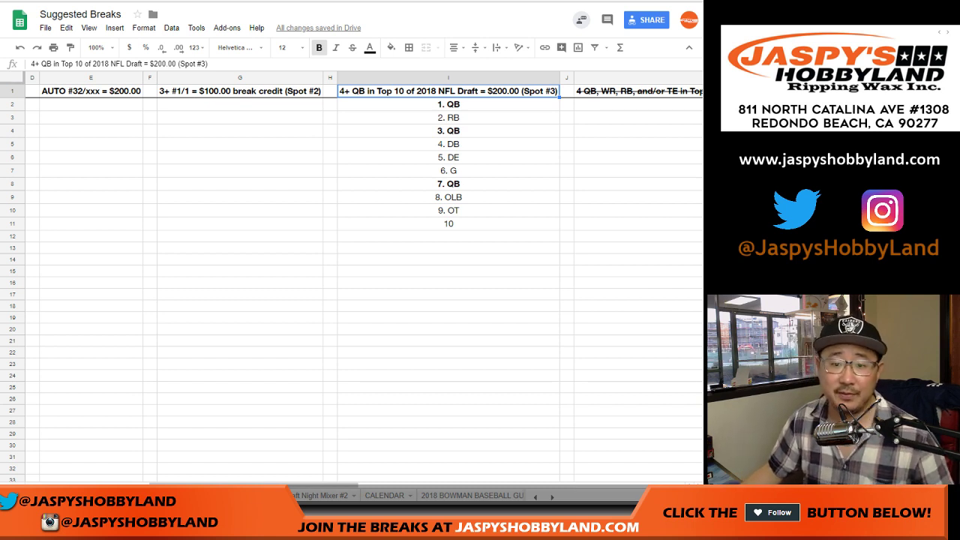
click(240, 91)
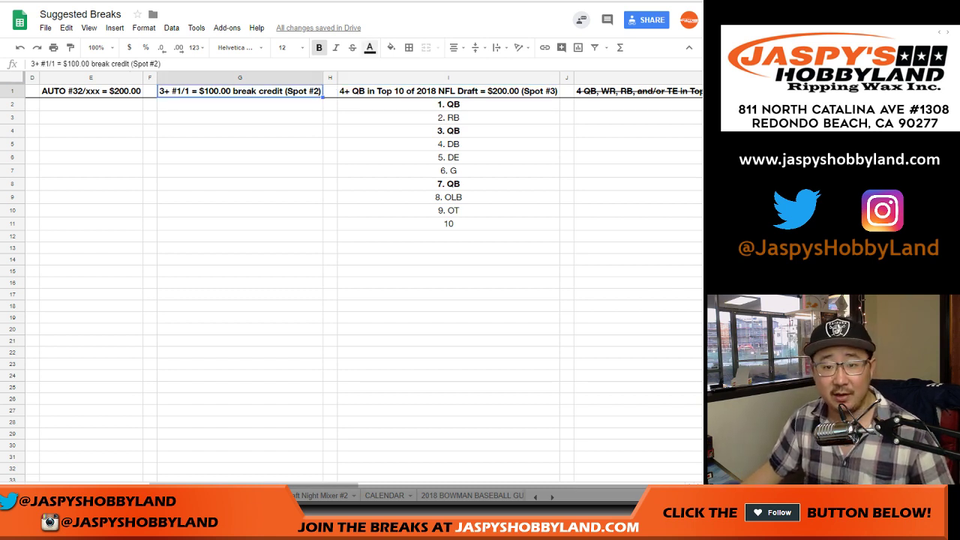
click(353, 48)
click(353, 47)
click(435, 91)
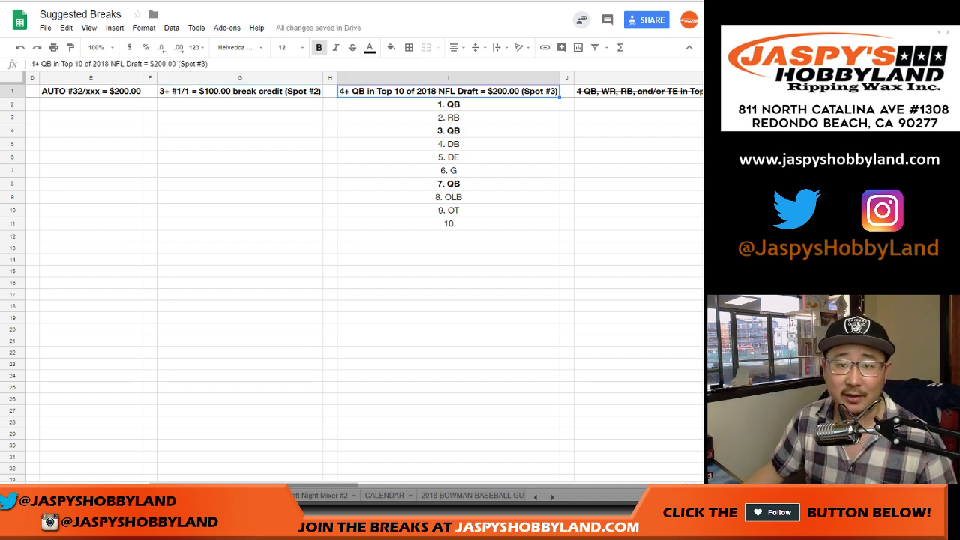
Switch to the NFL mixer spreadsheet and print the current sheet after adjusting its header and footer options.
key(ctrl+Tab)
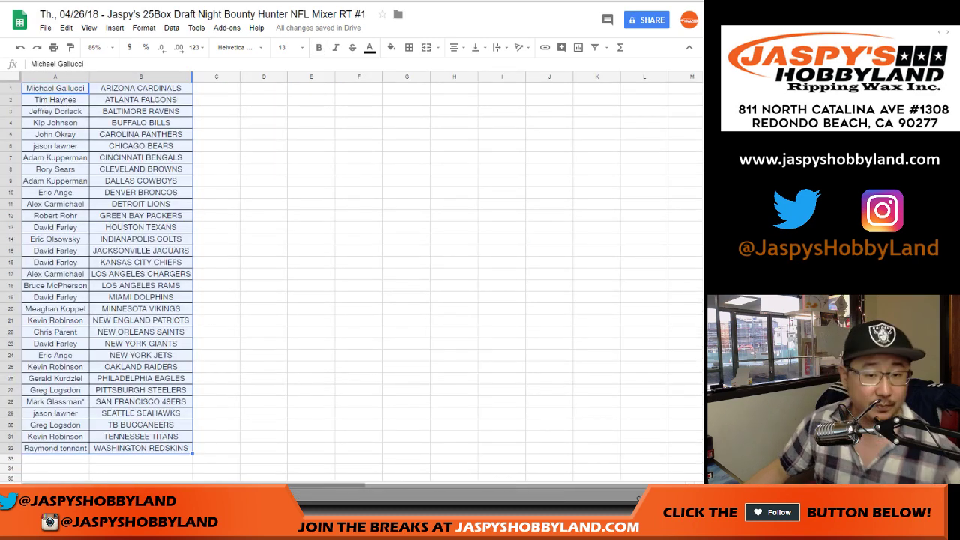
click(53, 47)
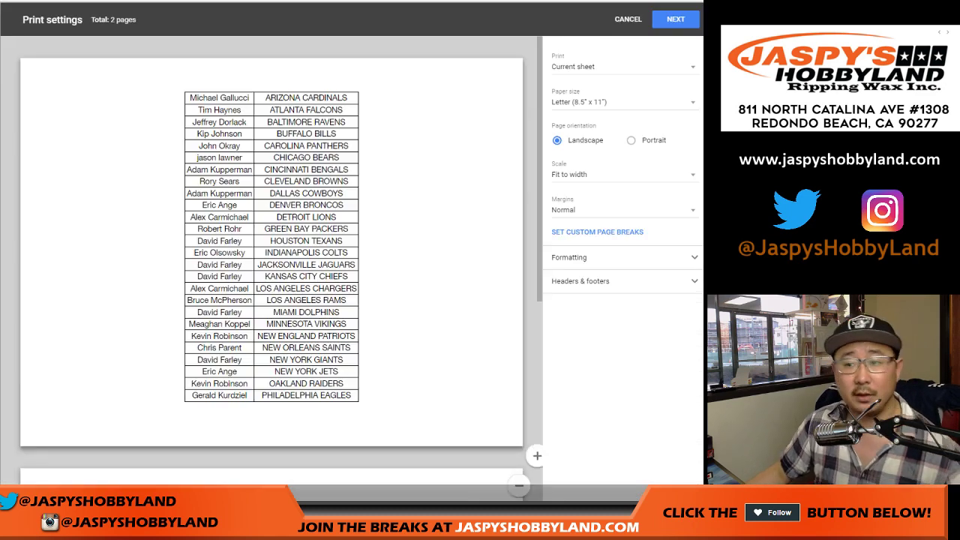
click(623, 282)
click(558, 315)
click(676, 19)
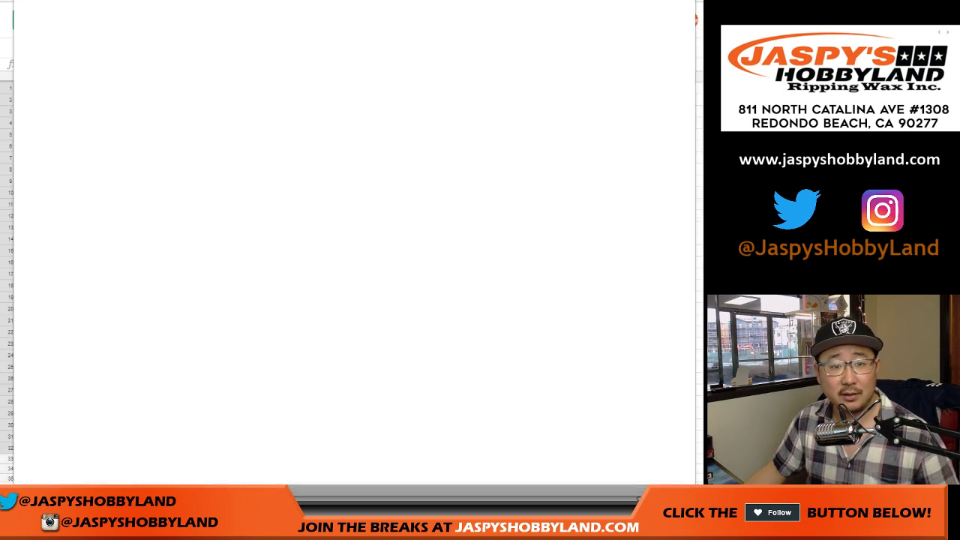
key(Return)
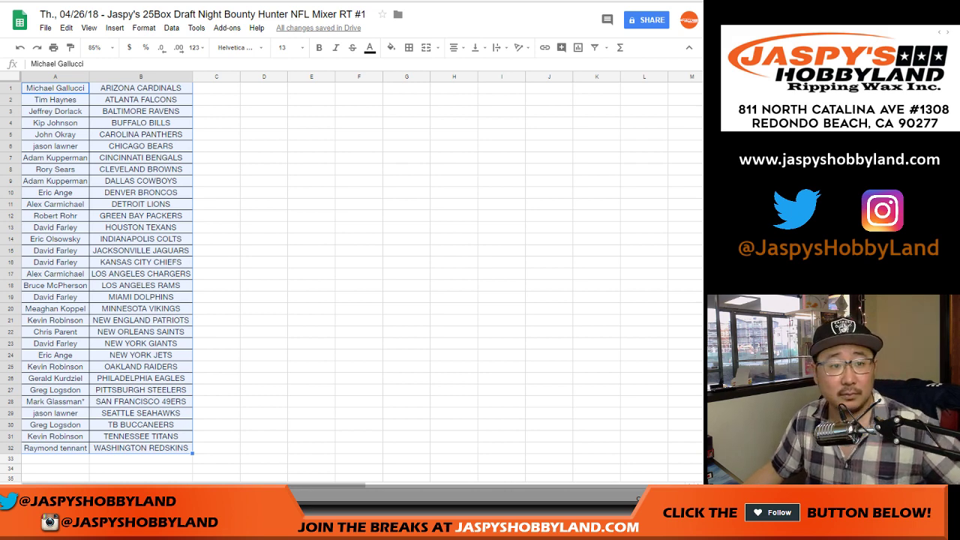
Check the tenth draft pick entry in the Suggested Breaks spreadsheet and return to the NFL mixer spreadsheet.
key(ctrl+Tab)
click(448, 223)
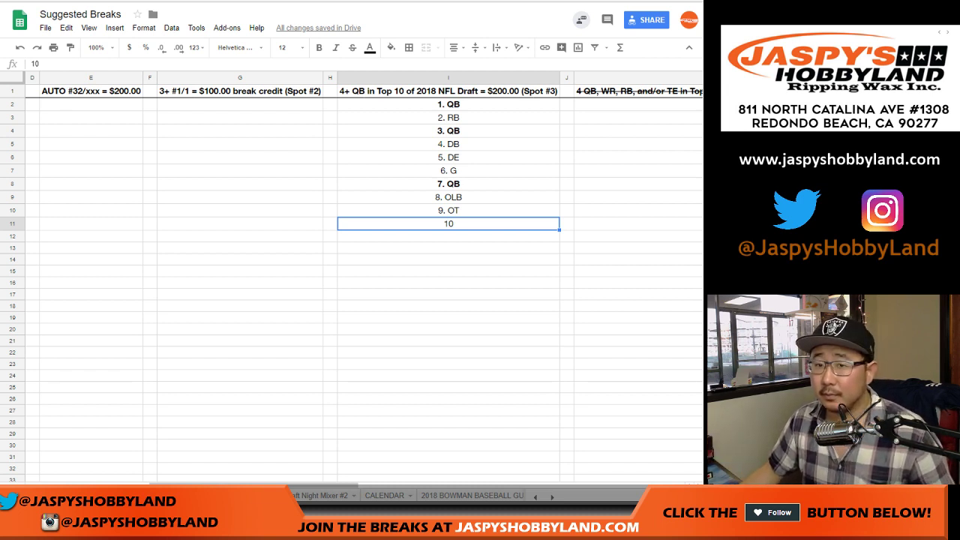
key(ctrl+Tab)
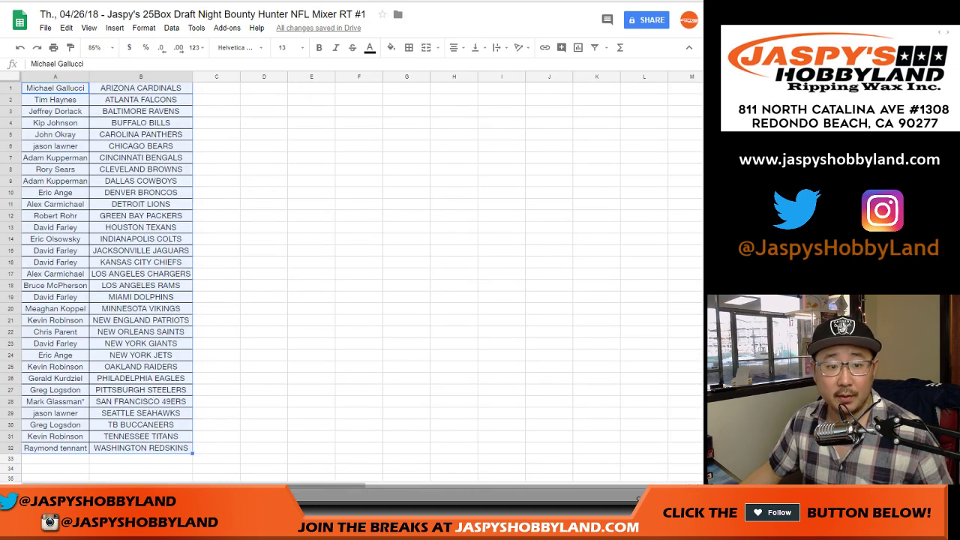
Compare team assignments by highlighting rows 30 and 2 together, rows 1 and 27, and rows 14 and 30.
click(10, 424)
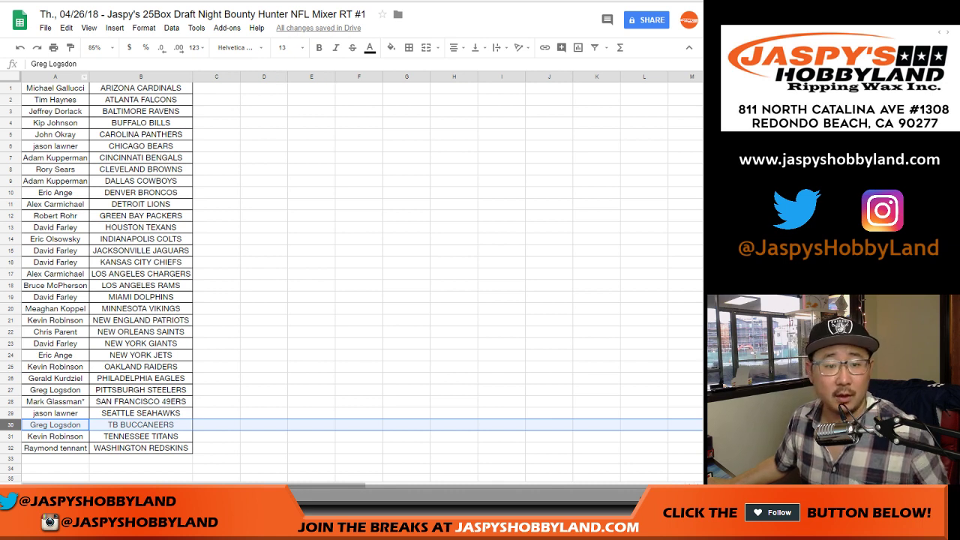
ctrl+click(10, 100)
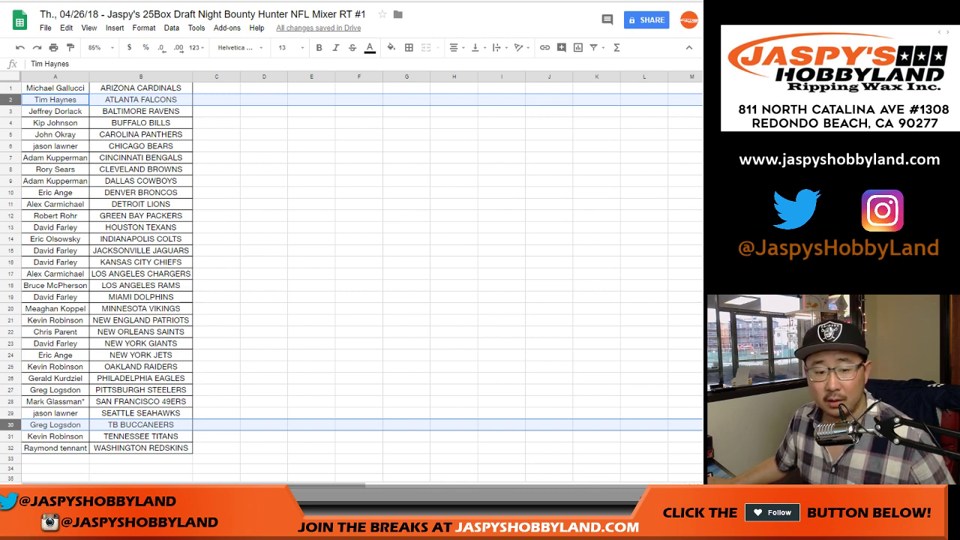
click(11, 88)
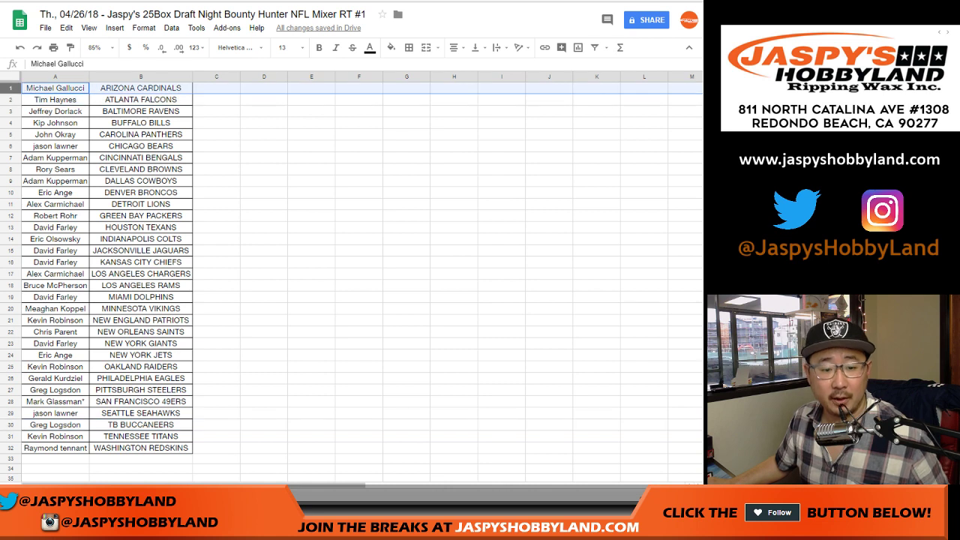
ctrl+click(11, 390)
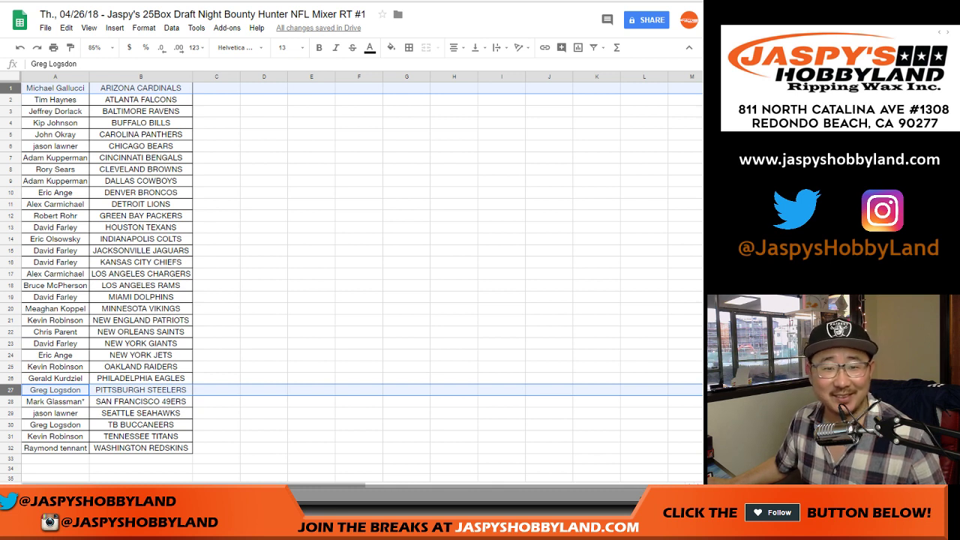
click(216, 89)
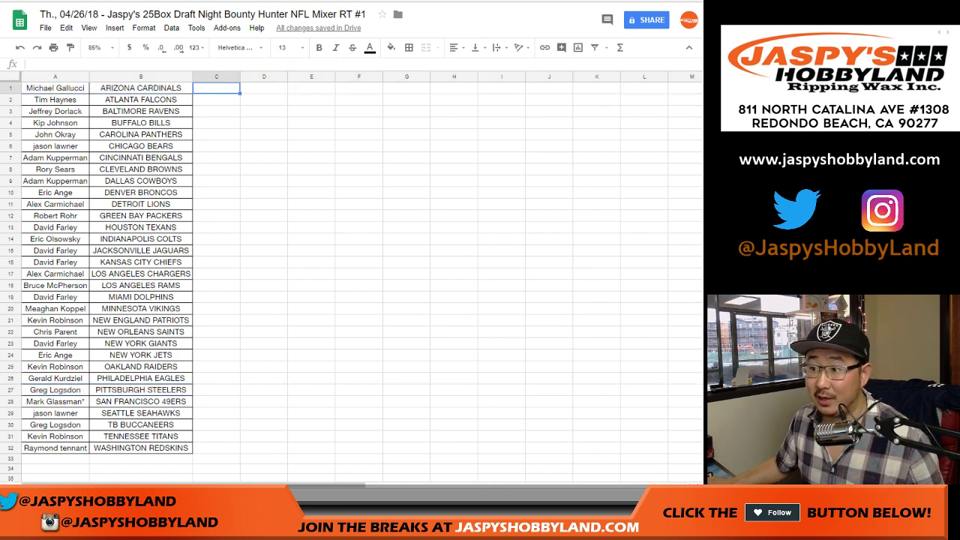
click(11, 239)
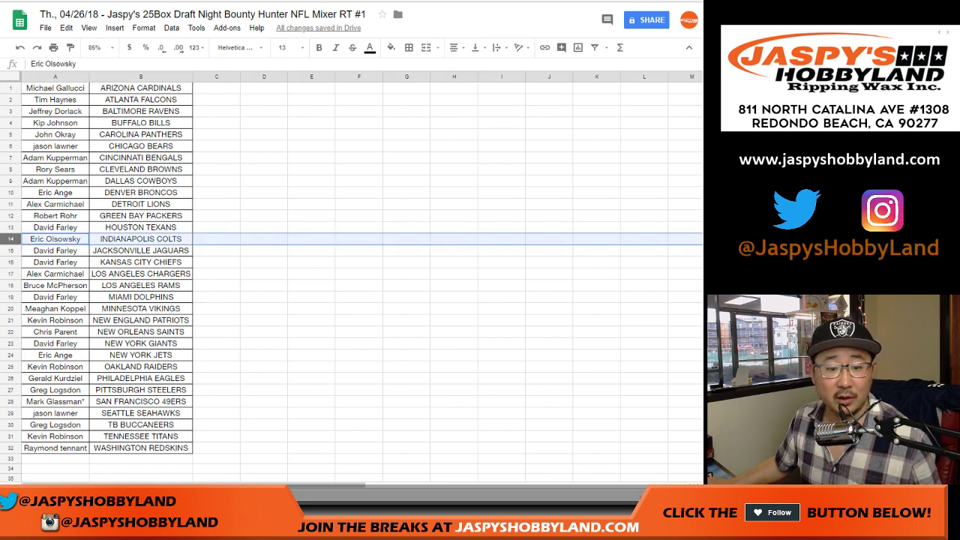
ctrl+click(11, 425)
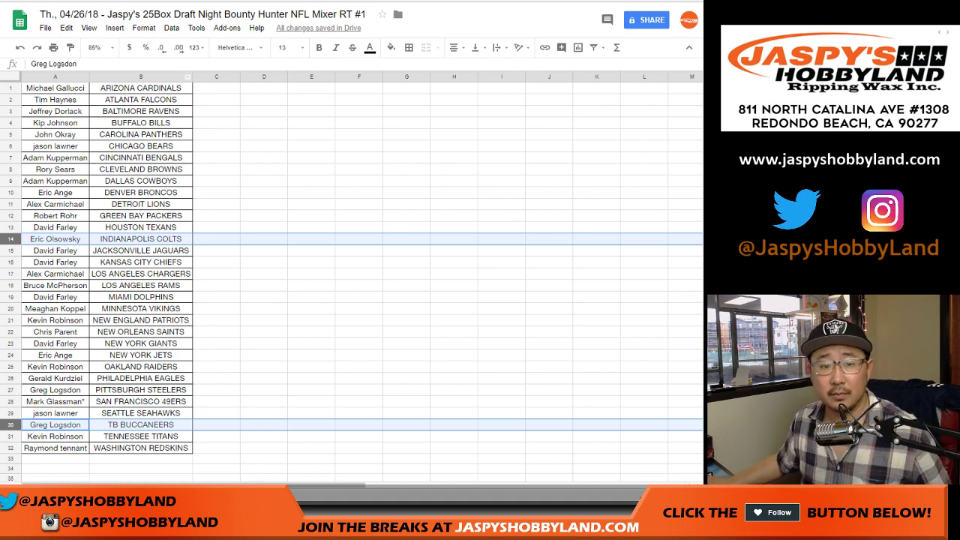
Clear the row highlights and check the tenth pick in the NFL draft tracker against the Suggested Breaks spreadsheet.
click(217, 88)
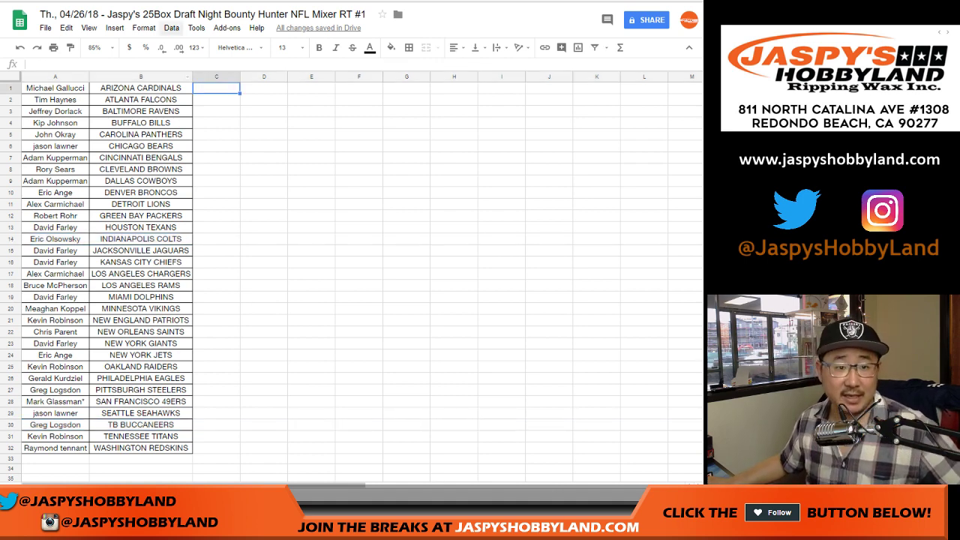
key(ctrl+Tab)
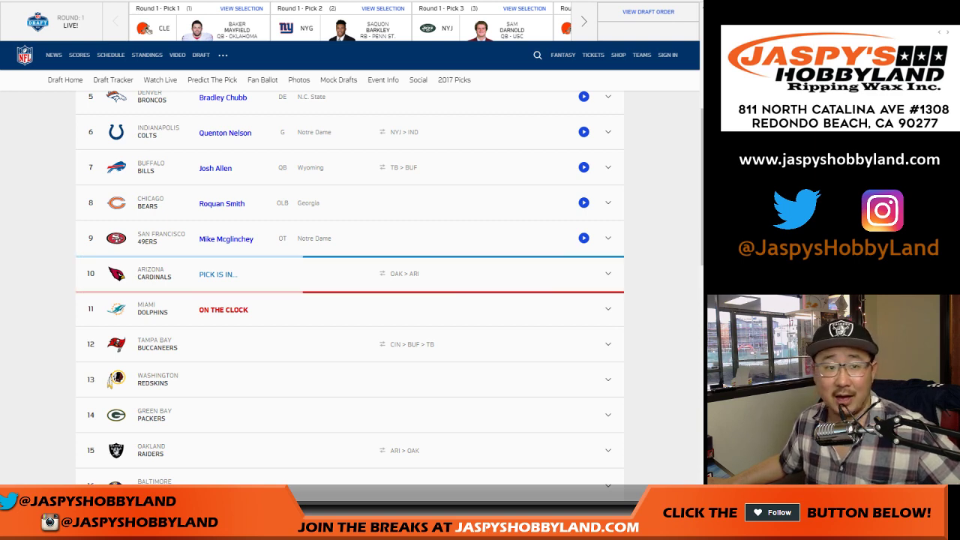
key(ctrl+shift+Tab)
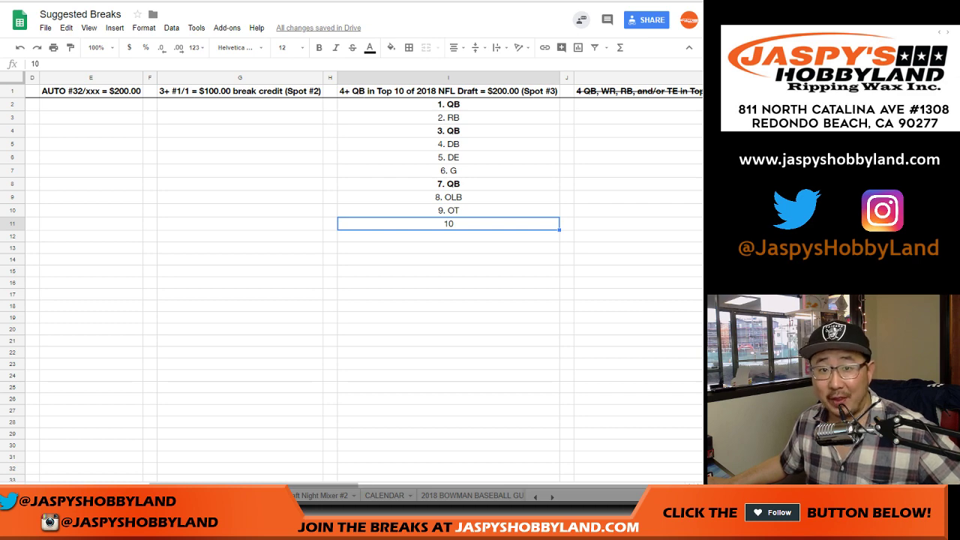
key(ctrl+Tab)
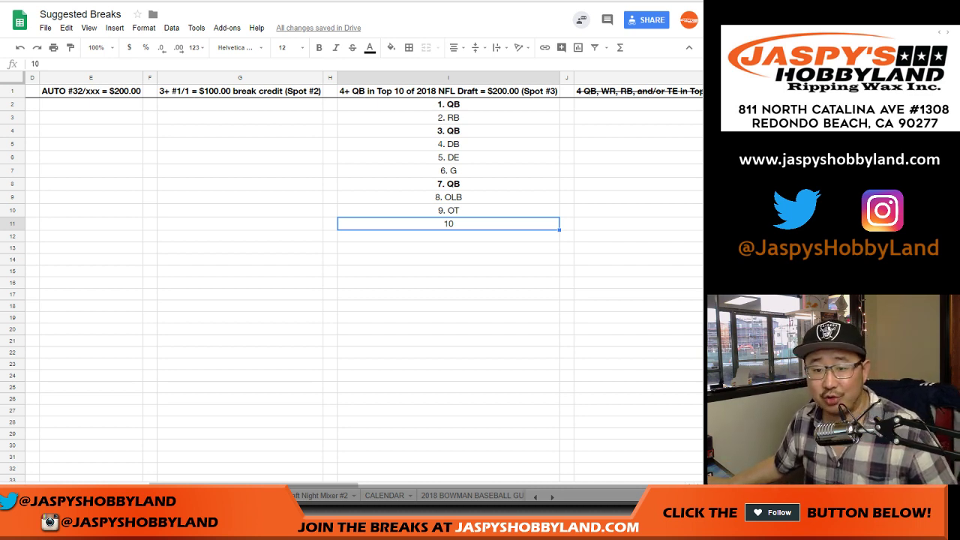
Complete the tenth draft pick entry in the 4+ QB bounty column as "10. QB" and make it bold.
key(Return)
text(. QB)
key(Return)
key(Up)
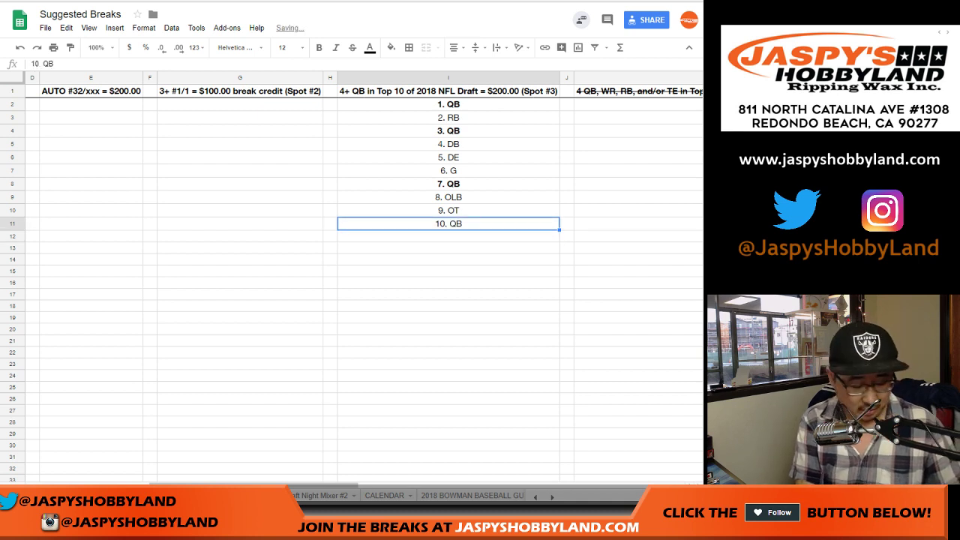
key(ctrl+b)
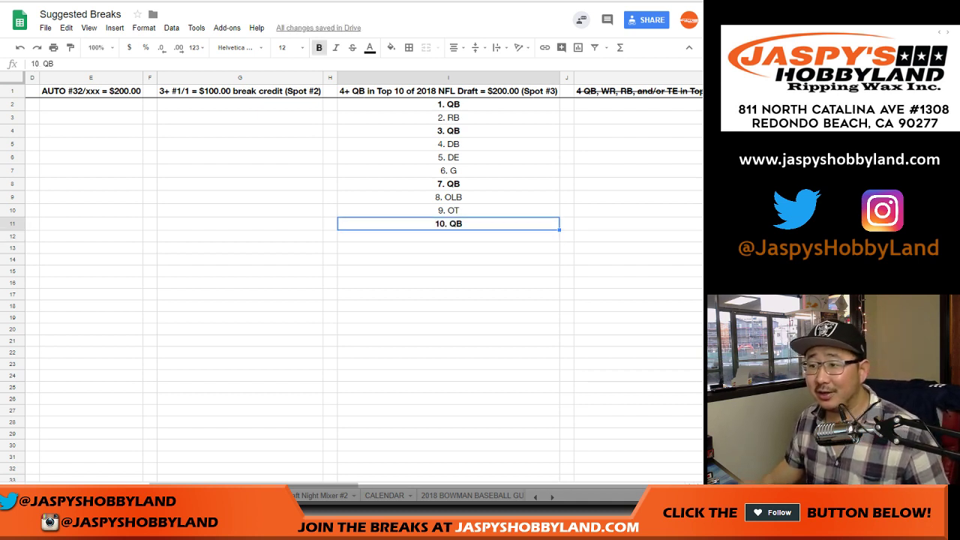
Shade the 4+ QB bounty column light green from its heading through the tenth pick.
key(ctrl+shift+Up)
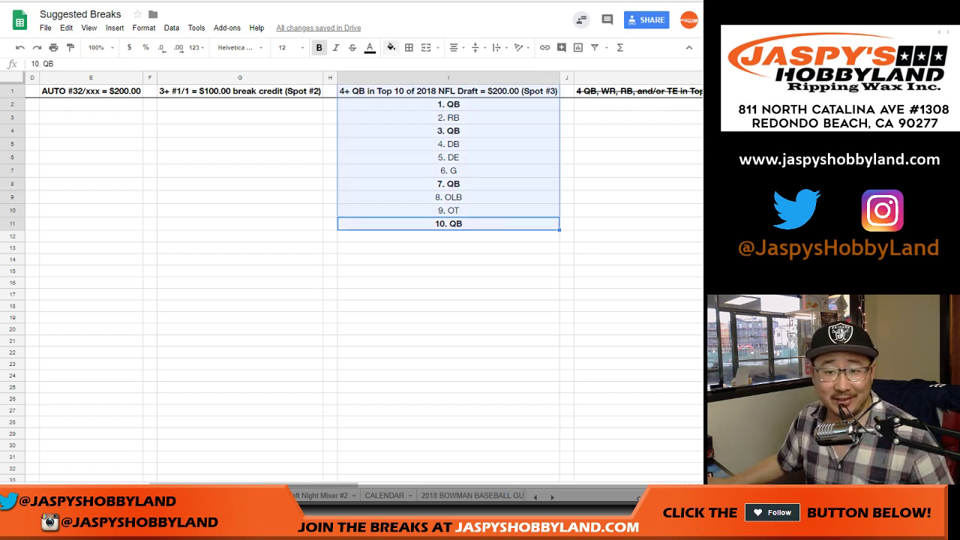
click(390, 48)
click(436, 109)
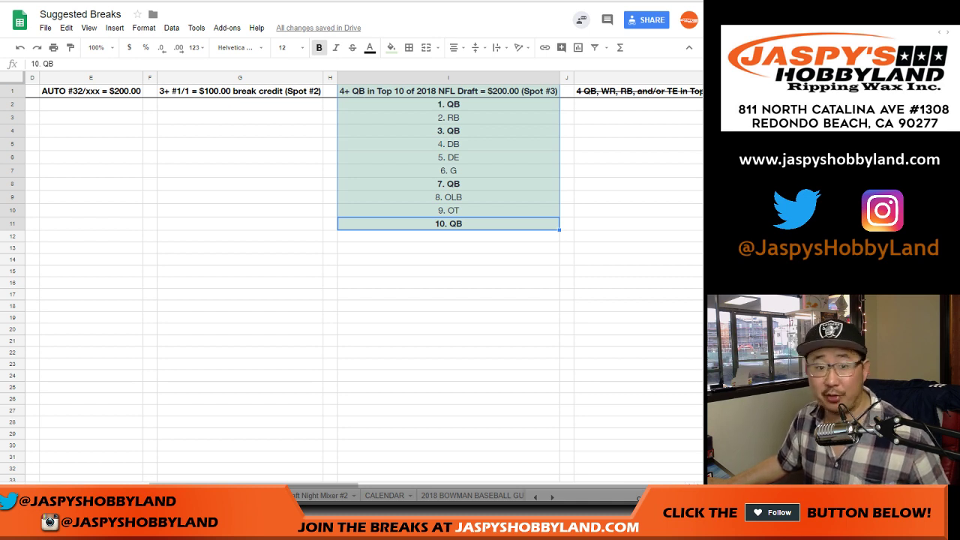
click(240, 91)
key(ctrl+b)
key(ctrl+b)
key(ctrl+b)
key(ctrl+b)
key(ctrl+b)
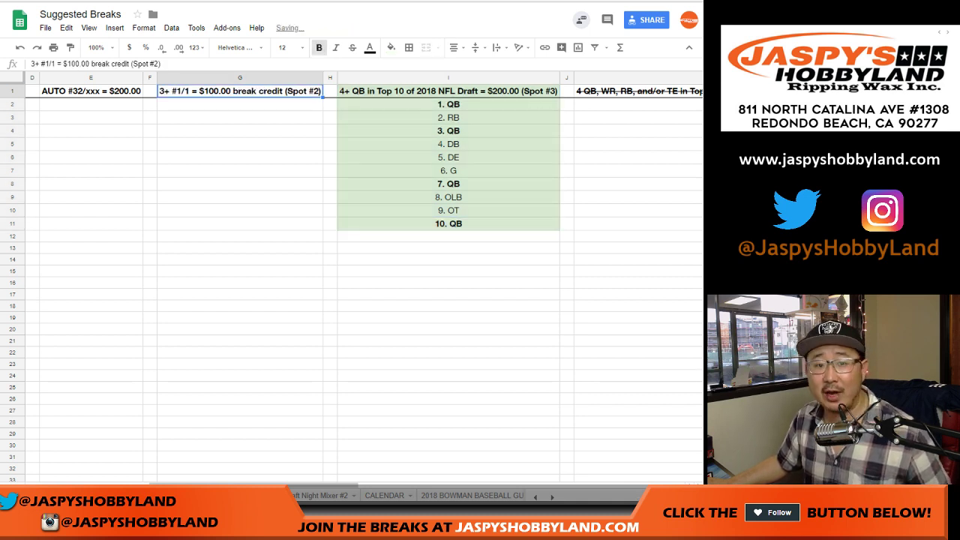
key(ctrl+b)
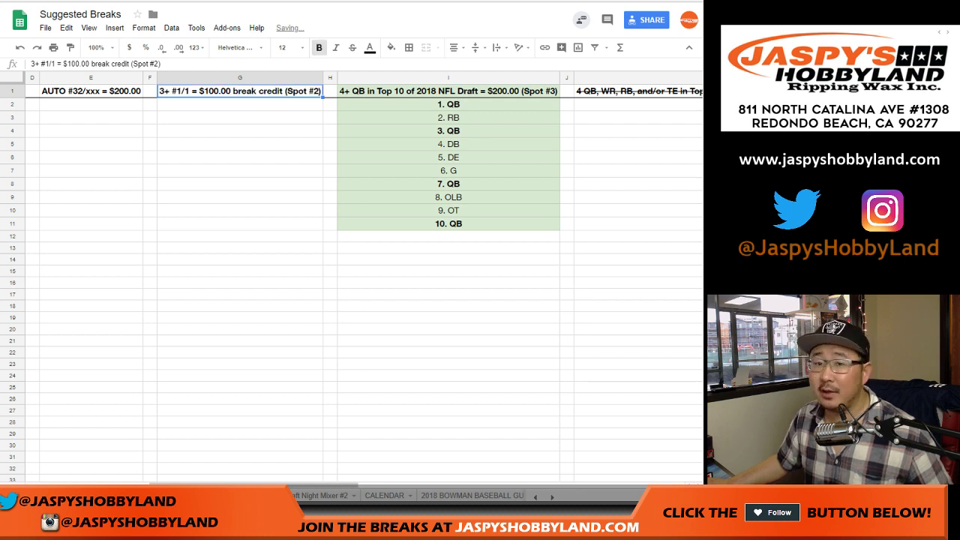
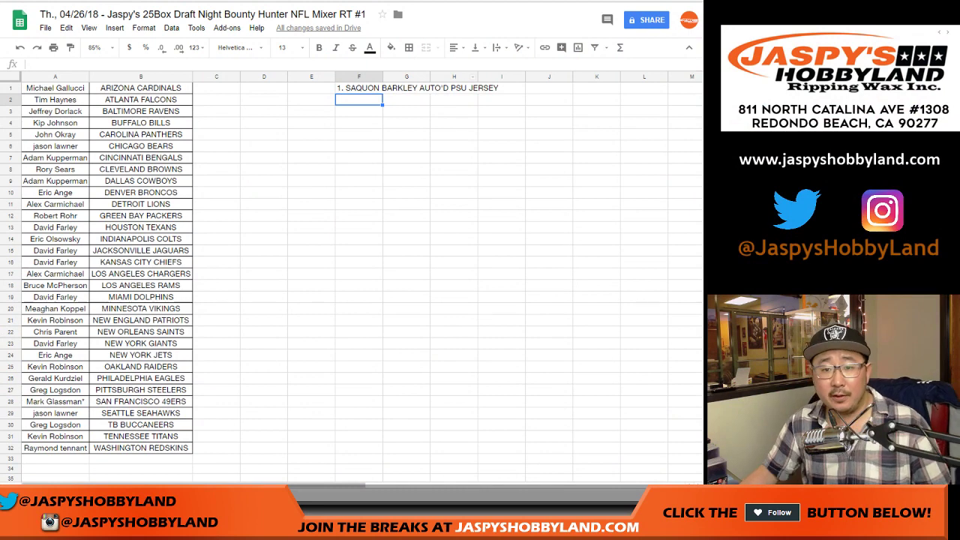
Fit column F of the NFL mixer sheet to the width of its Saquon Barkley jersey entry.
double_click(383, 77)
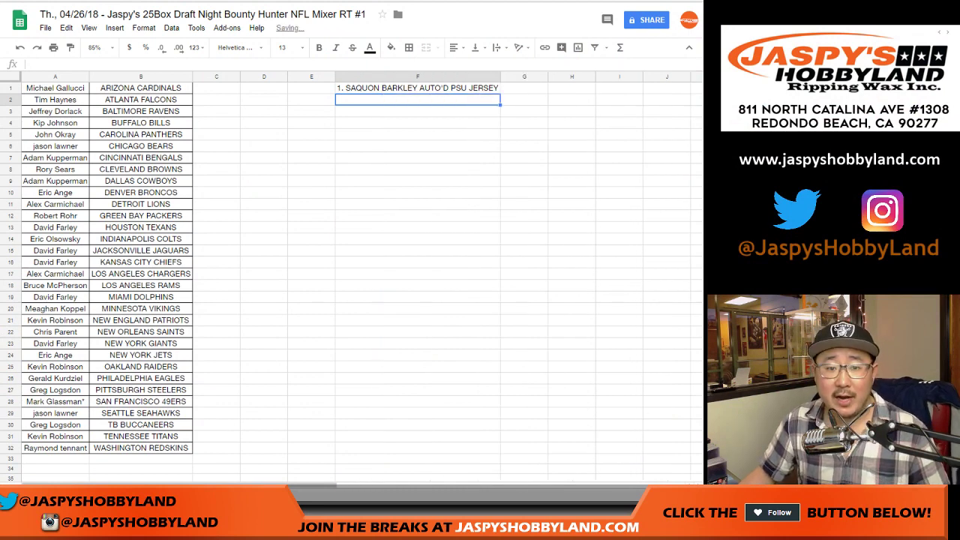
click(495, 76)
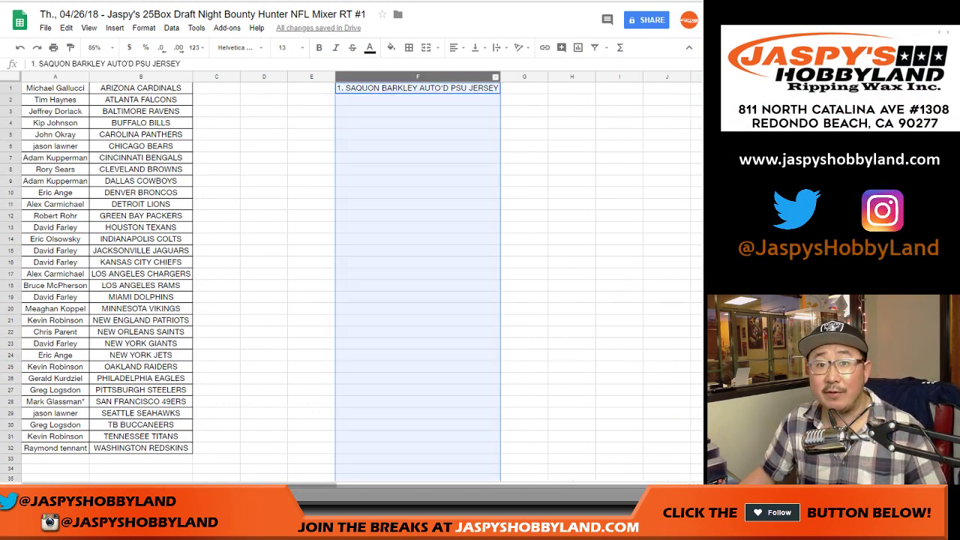
Switch to the Suggested Breaks spreadsheet and go over the bounty headings in row 1 from column A to column I.
key(ctrl+Tab)
click(457, 91)
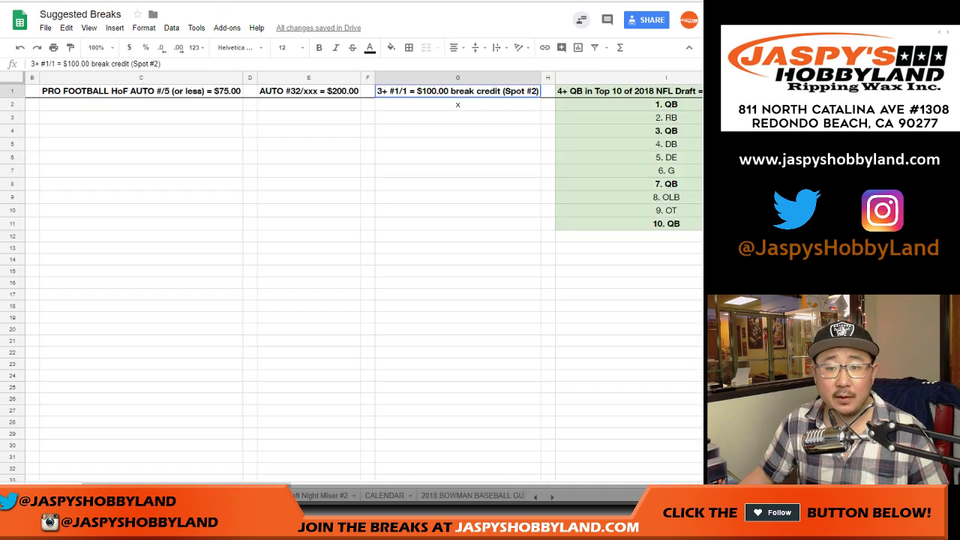
key(Left)
key(Left)
key(Left)
key(Left)
key(Left)
key(Left)
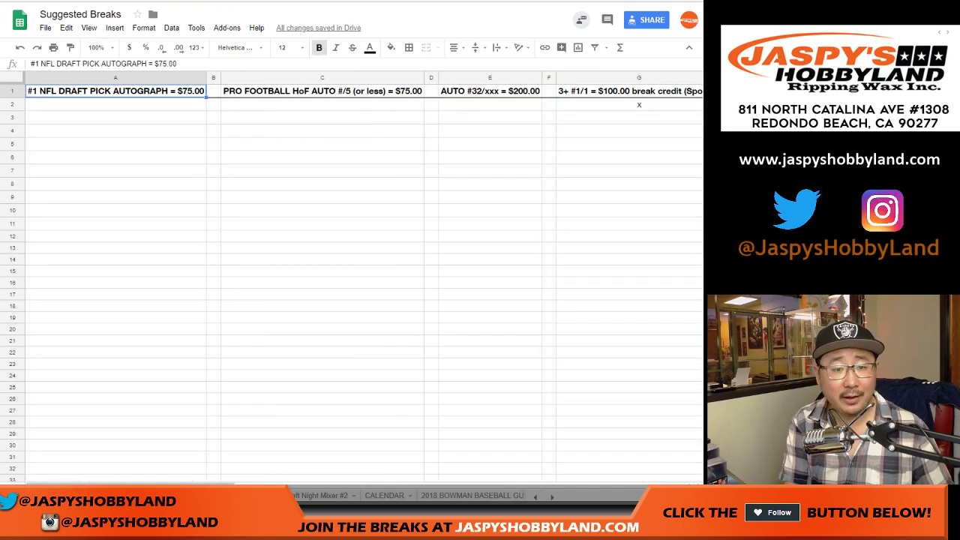
key(Right)
key(Right)
key(Right)
key(Right)
key(Right)
key(Right)
key(Right)
key(Right)
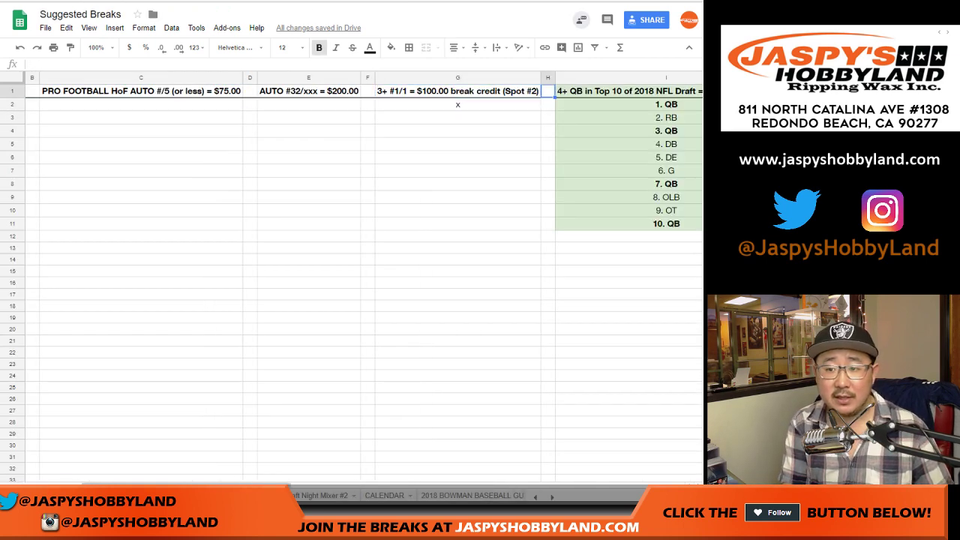
Review the 4+ QB bounty column by highlighting its heading and ten picks, ending on the tenth pick.
key(shift+Down)
key(shift+Down)
key(shift+Down)
key(shift+Down)
key(shift+Down)
key(shift+Down)
key(shift+Down)
key(shift+Down)
key(shift+Down)
key(shift+Down)
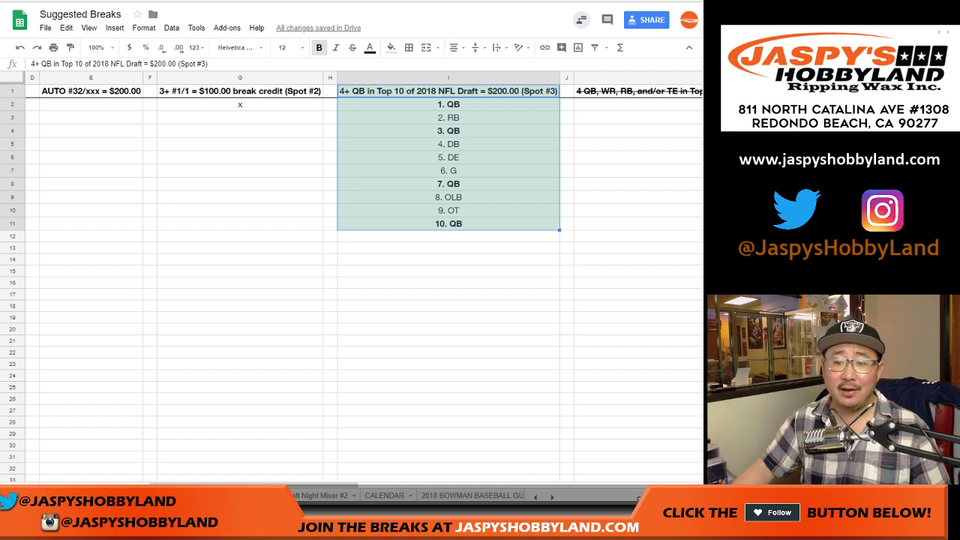
click(448, 224)
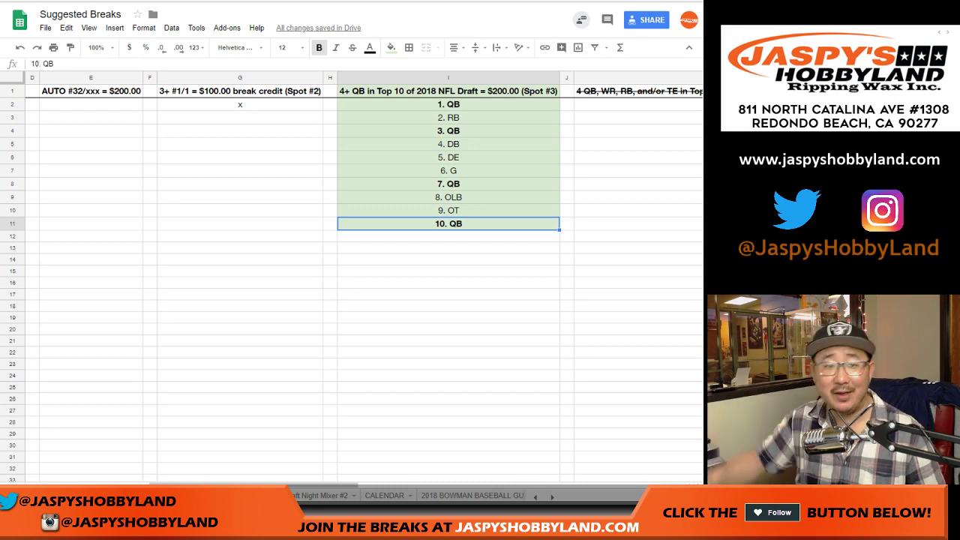
Look over the first-round picks in the NFL draft tracker and return to the NFL mixer spreadsheet.
key(ctrl+Tab)
scroll(349, 285, up, 5)
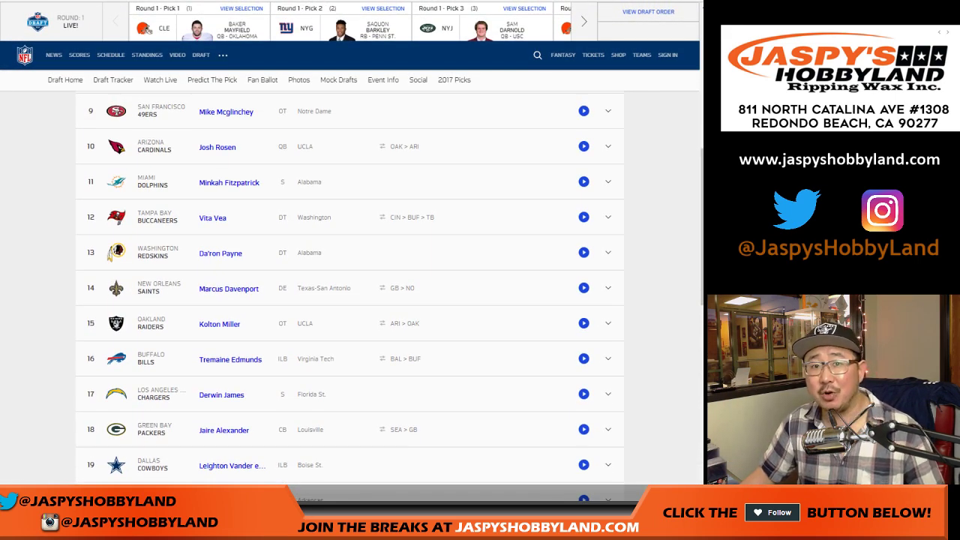
key(ctrl+shift+Tab)
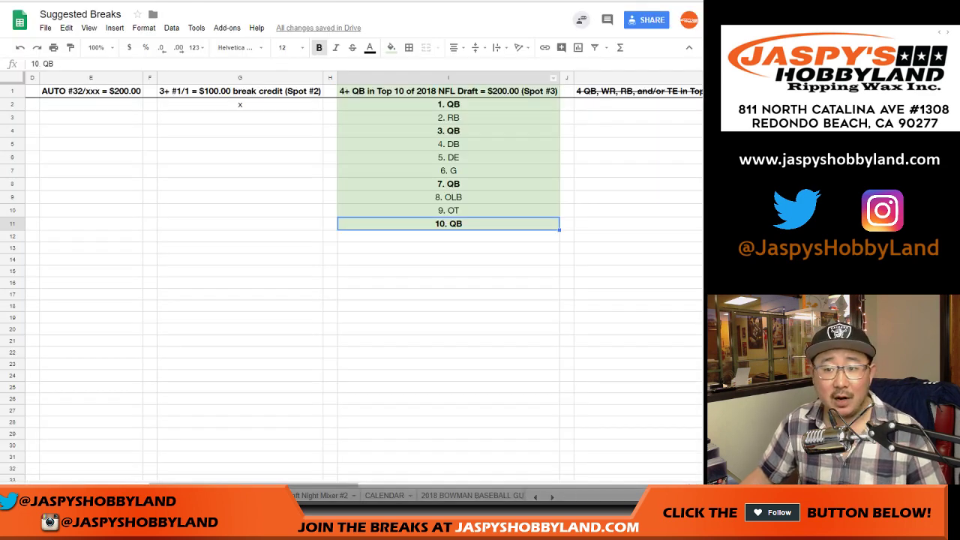
key(ctrl+shift+Tab)
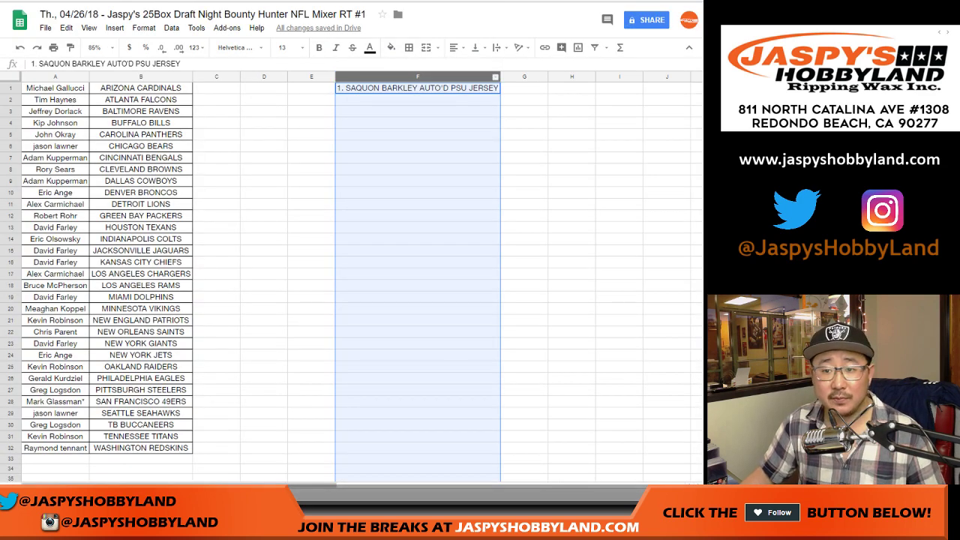
Enter "2. $200.00 BREAK CREDIT" in cell F2 as the second prize.
click(417, 100)
text(2. )
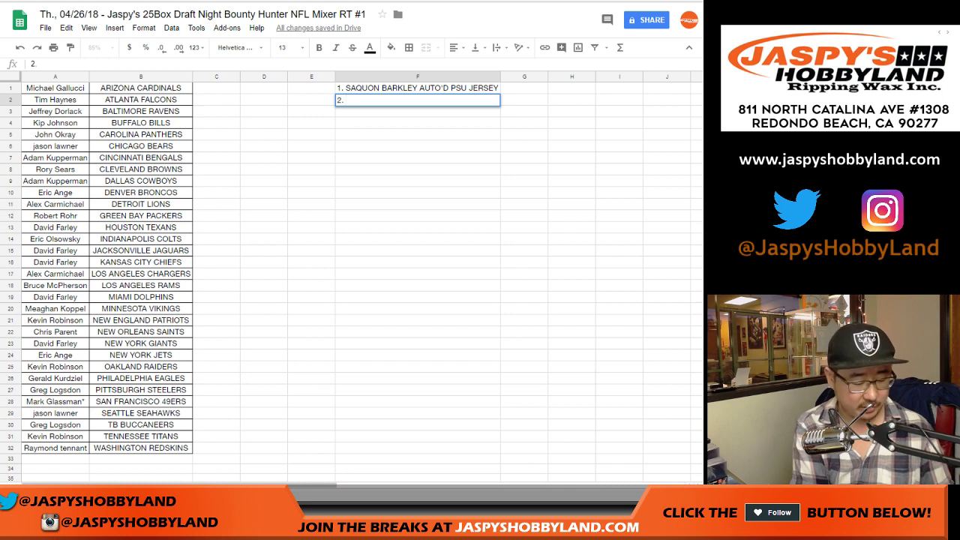
text($200.00 B)
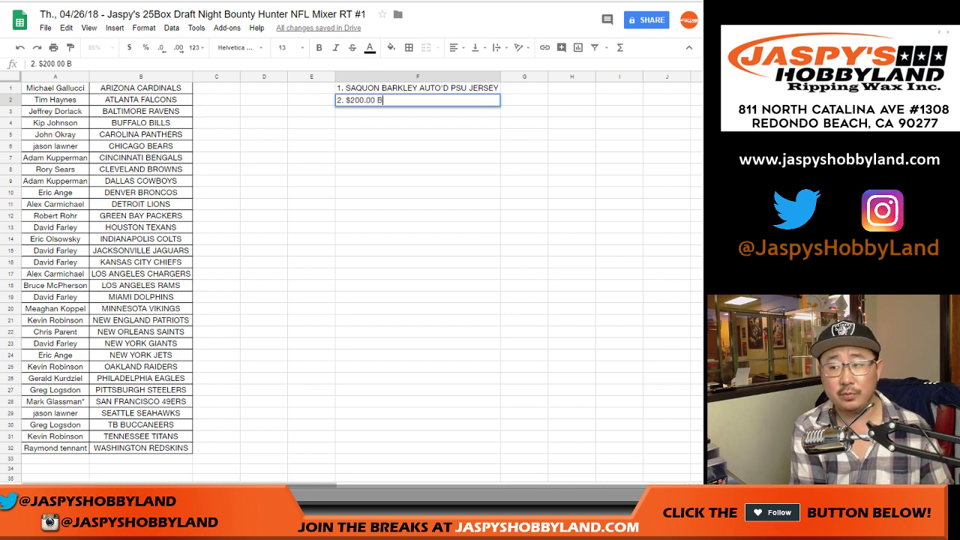
text(REAK CREDIT)
key(Return)
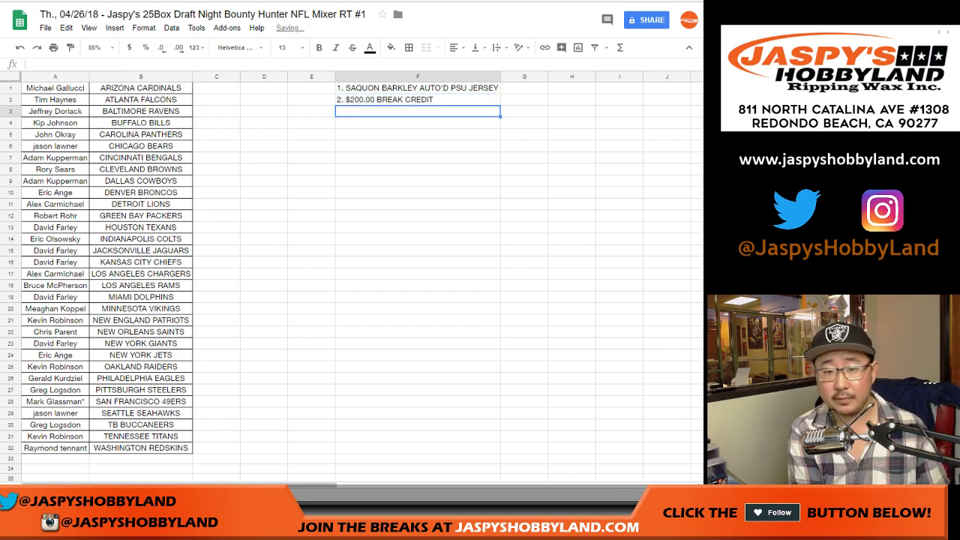
Enter "3. GERALD FORD RUBY #5/15" in cell F3 as the third prize, correcting the misspelled first name.
text(3. GERLAD FOR)
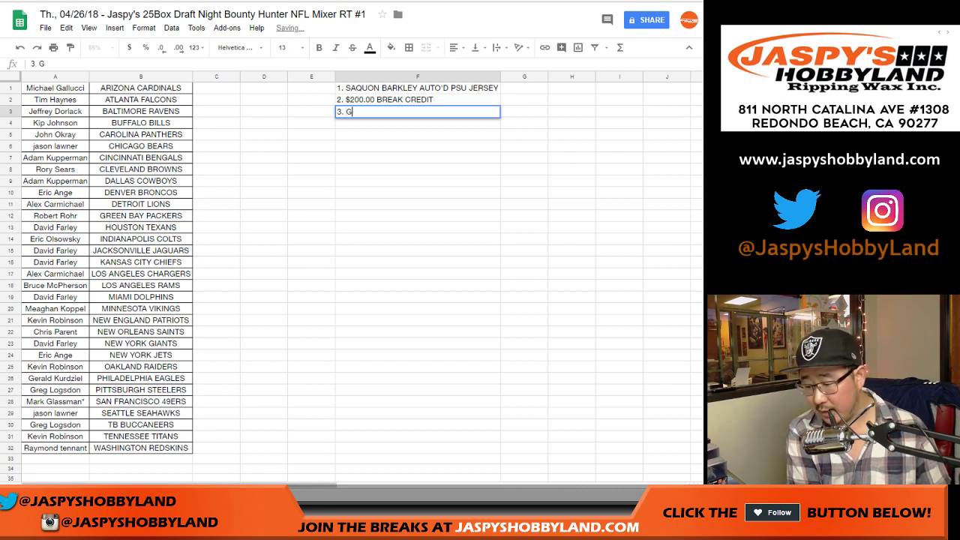
key(BackSpace)
key(BackSpace)
key(BackSpace)
key(BackSpace)
key(BackSpace)
key(BackSpace)
key(BackSpace)
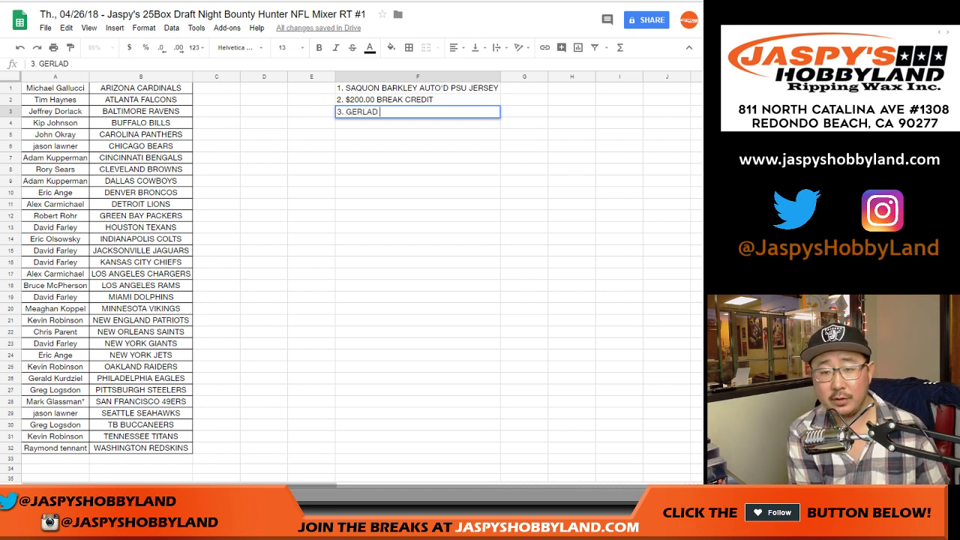
text(ALD FORD)
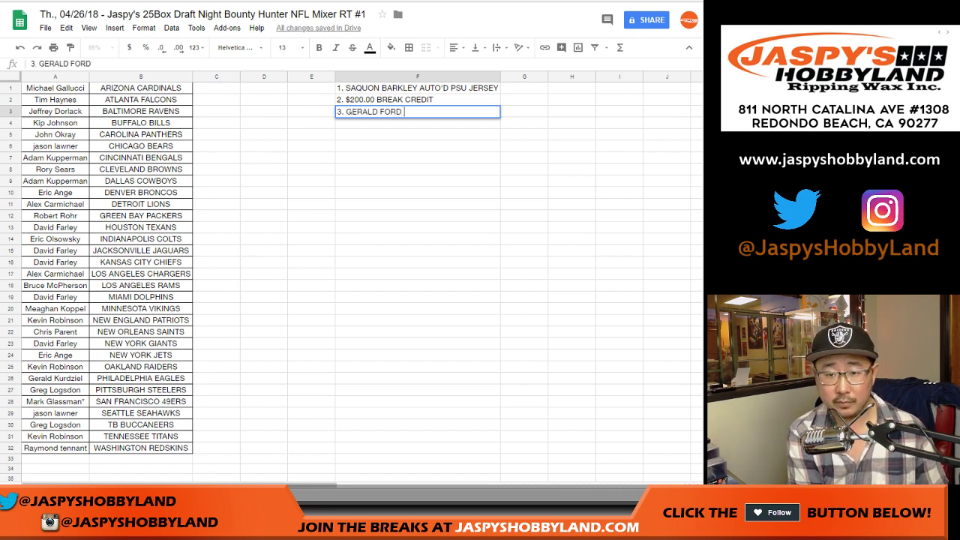
text( RUBY #5/15)
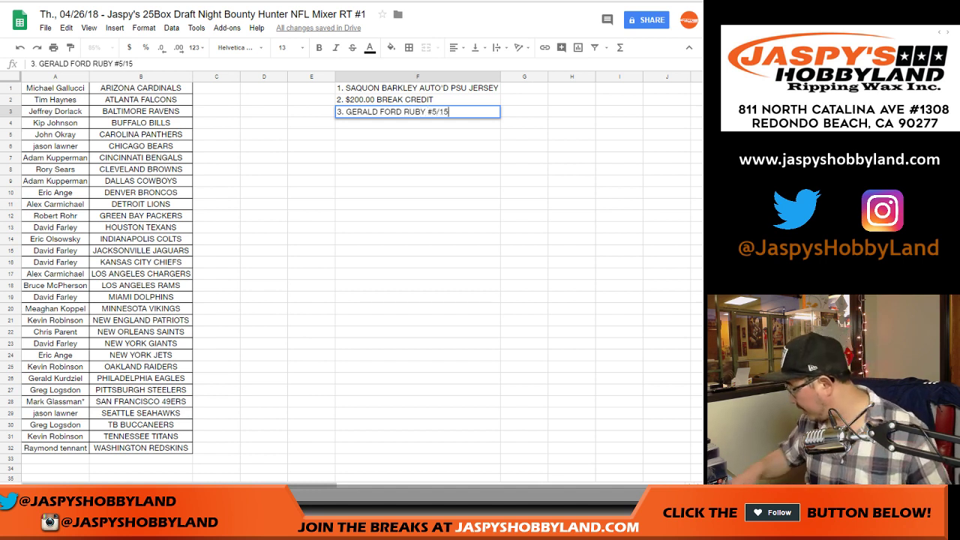
key(Return)
Enter "4. 2x 150 PTS" in cell F4 as the fourth prize.
text(4. )
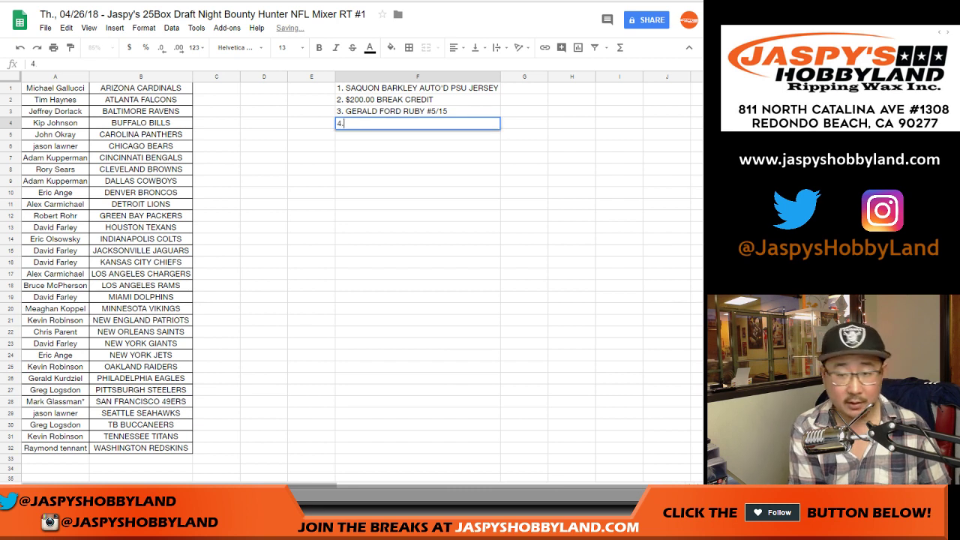
text(2x 150 PTS)
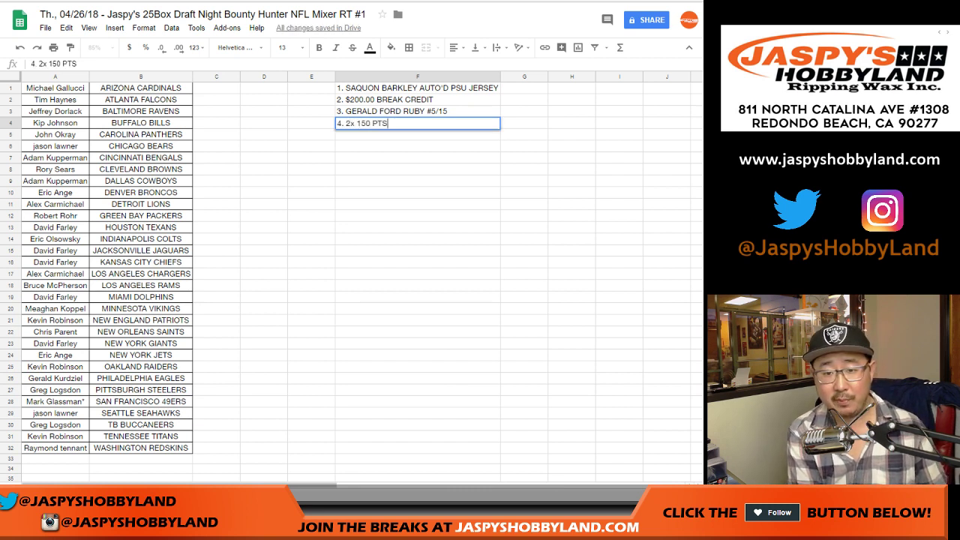
key(Return)
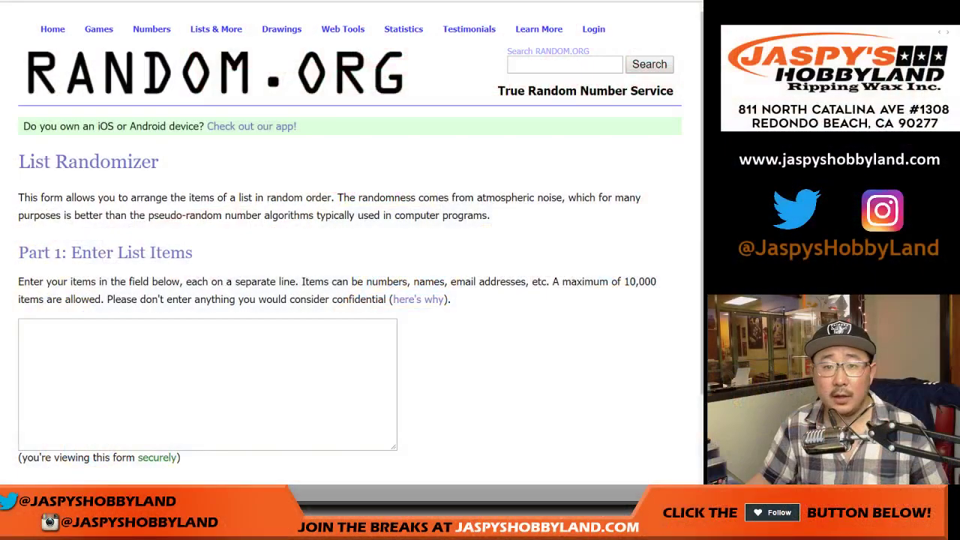
Copy all participant names from A1 to A32 in the NFL mixer spreadsheet.
key(ctrl+Tab)
click(55, 88)
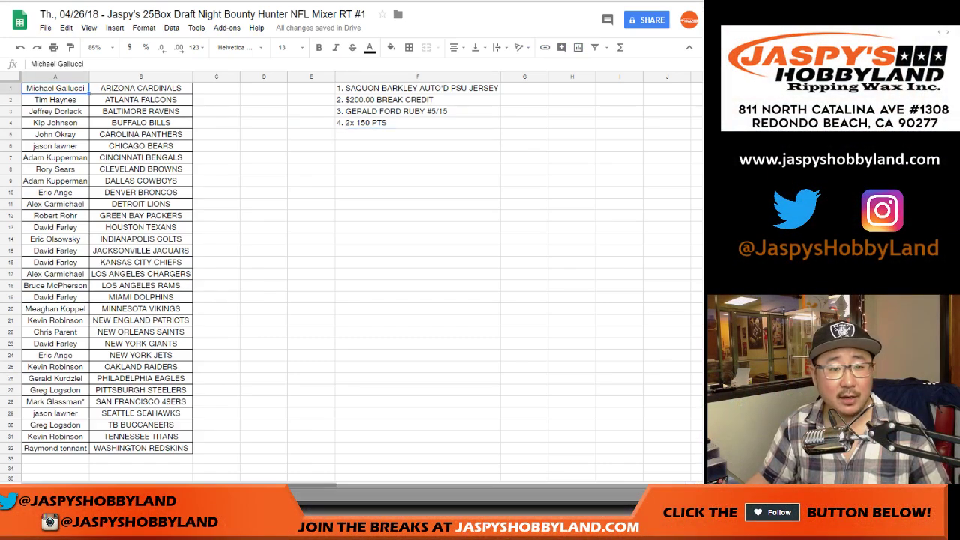
scroll(141, 279, down, 4)
shift+click(55, 250)
scroll(56, 251, up, 4)
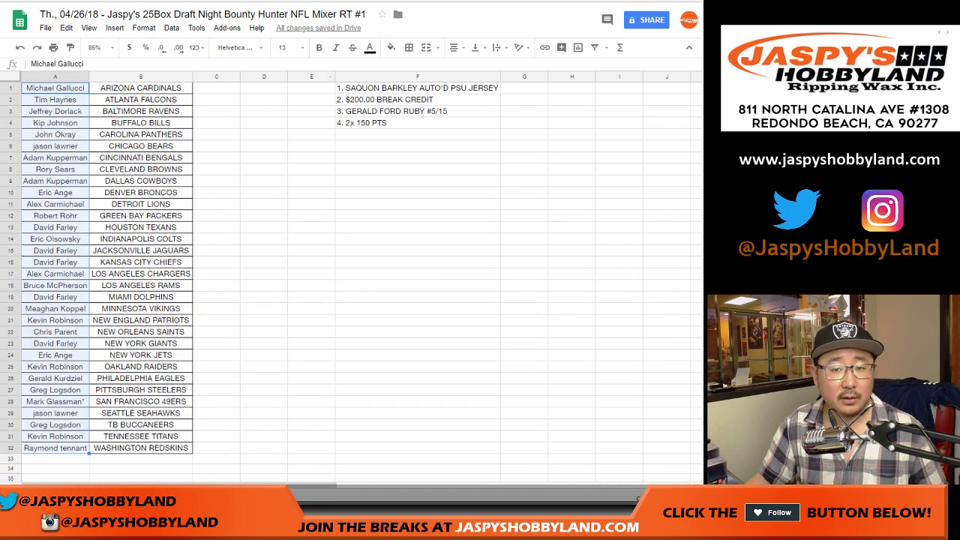
key(ctrl+c)
Paste the copied participant names into the RANDOM.ORG List Randomizer and look over the list.
key(ctrl+Tab)
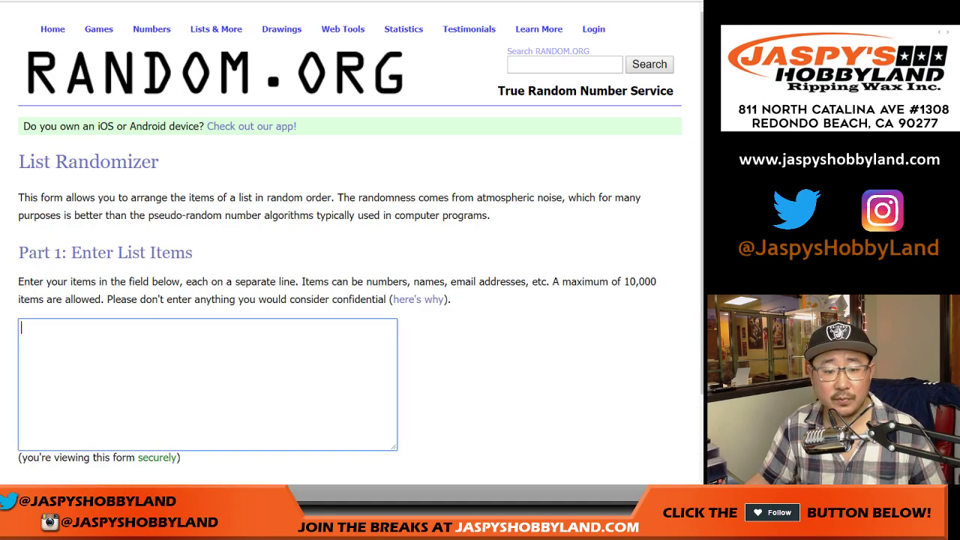
key(ctrl+v)
scroll(352, 247, down, 3)
scroll(207, 244, up, 8)
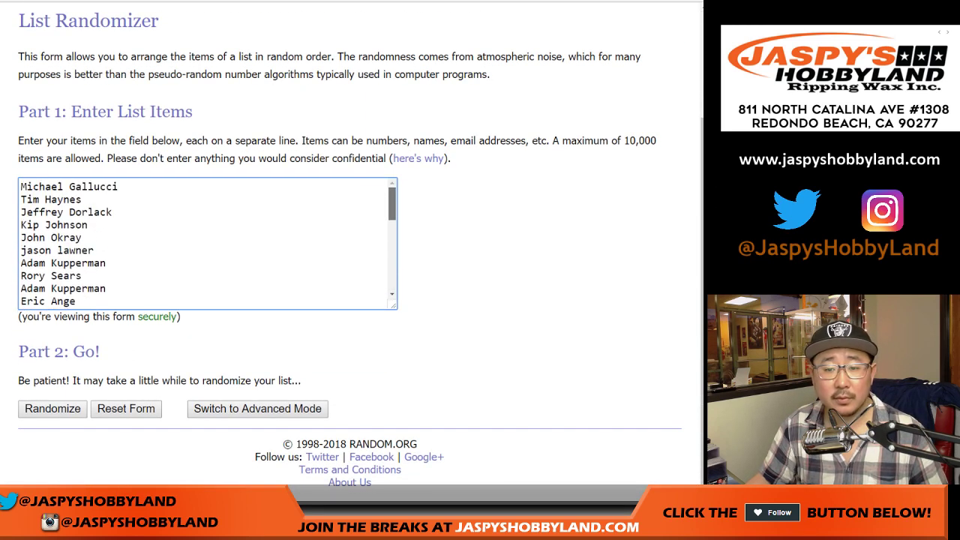
Roll two virtual dice in the RANDOM.ORG Dice Roller.
key(ctrl+Tab)
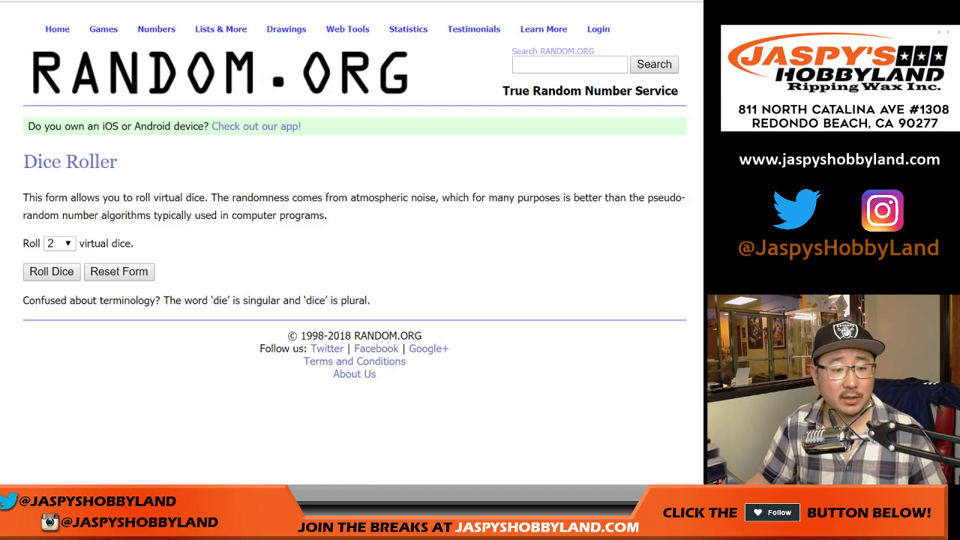
click(52, 272)
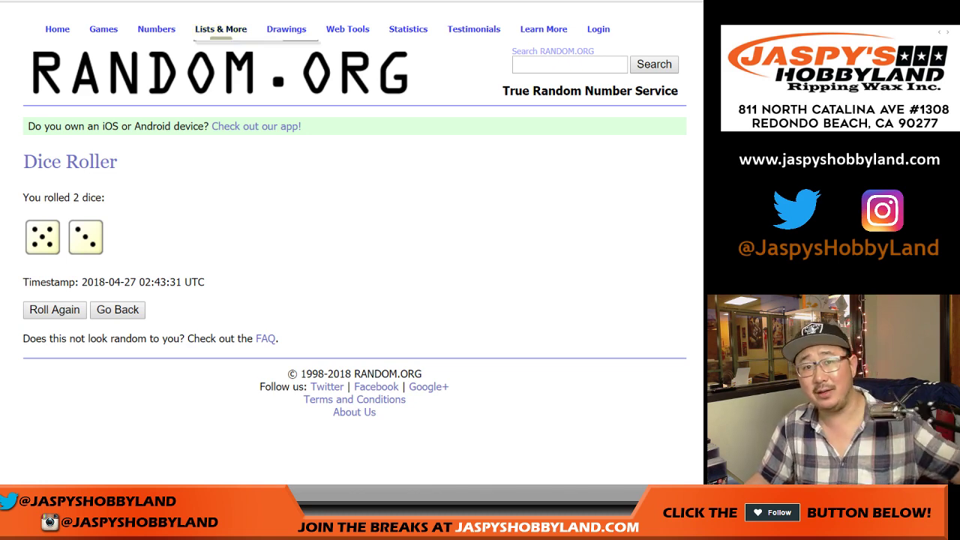
Randomize the list of LEFT and RIGHT eight times in the RANDOM.ORG List Randomizer.
key(ctrl+Tab)
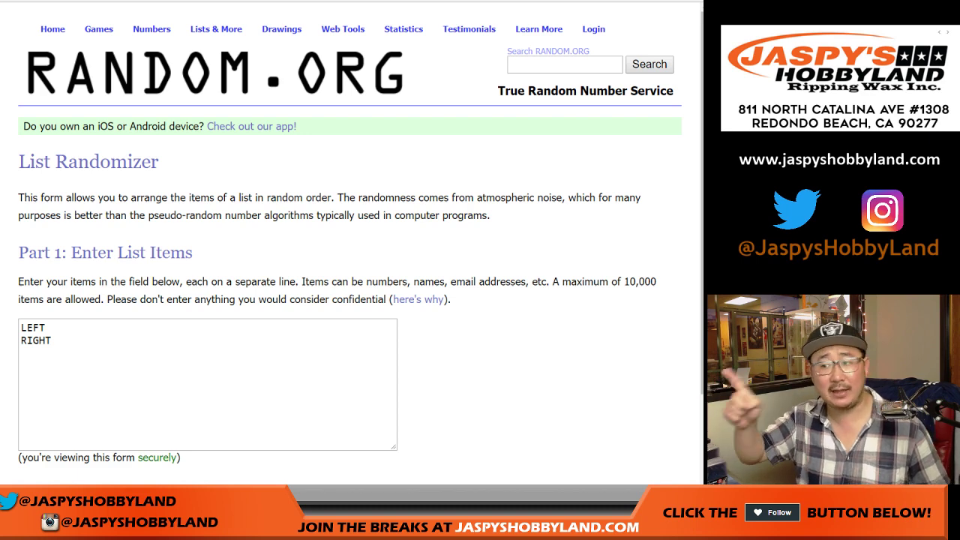
scroll(353, 300, down, 2)
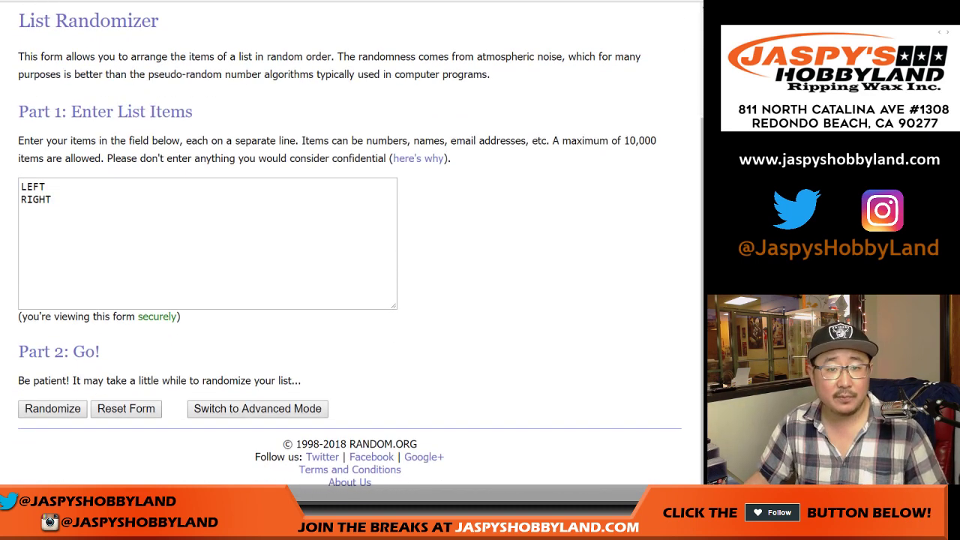
key(ctrl+Tab)
key(ctrl+shift+Tab)
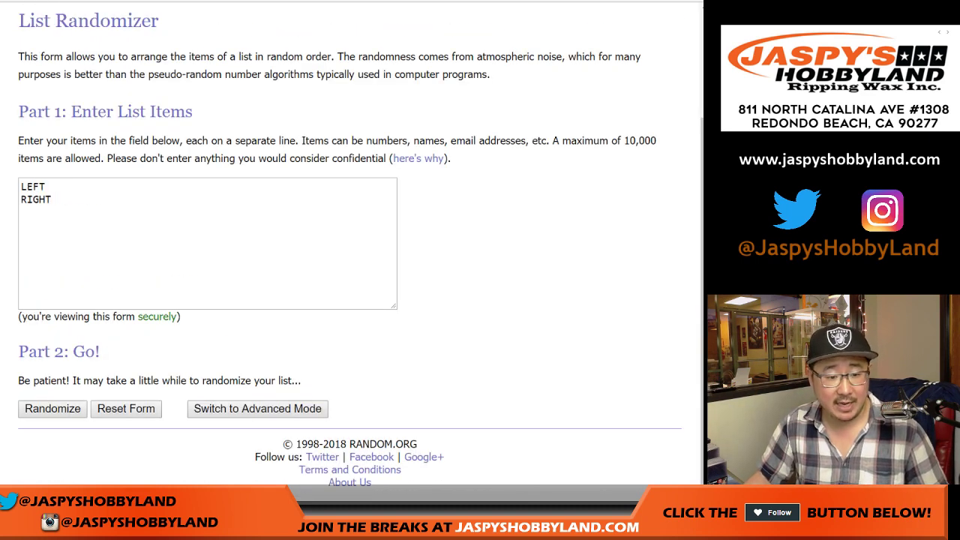
click(52, 409)
click(45, 336)
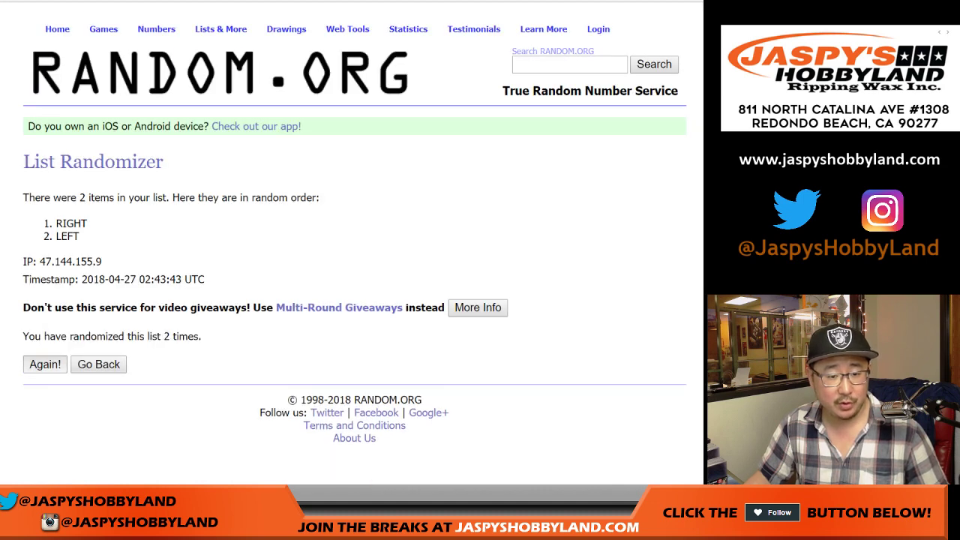
click(45, 363)
click(45, 364)
click(45, 363)
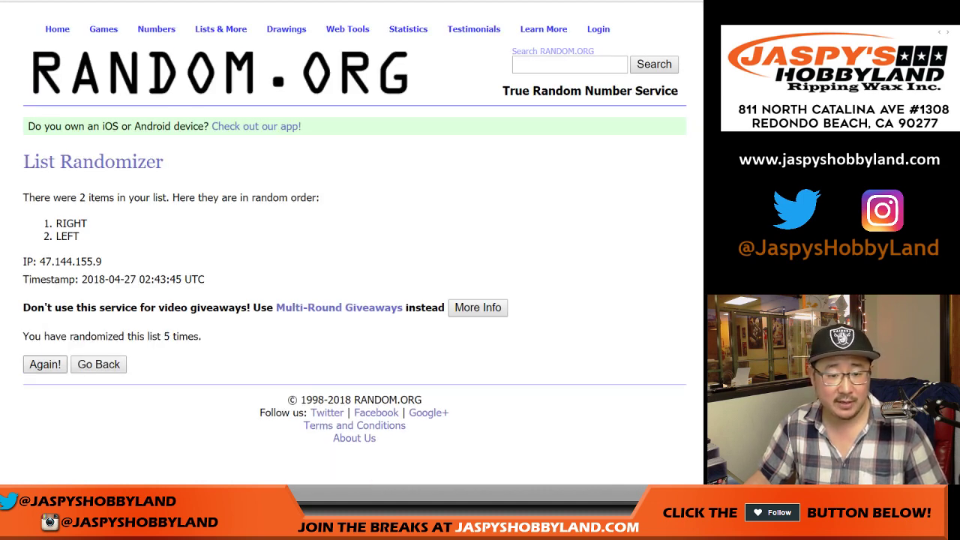
click(45, 364)
click(45, 364)
click(45, 364)
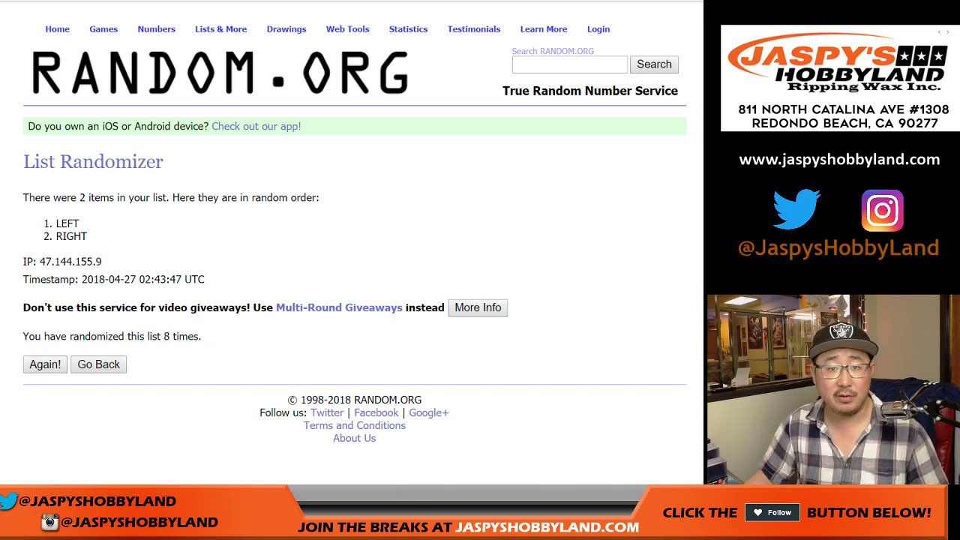
Recheck the dice roll, enter DAL and SEA in the List Randomizer, and randomize the two teams eight times.
click(345, 2)
key(ctrl+Tab)
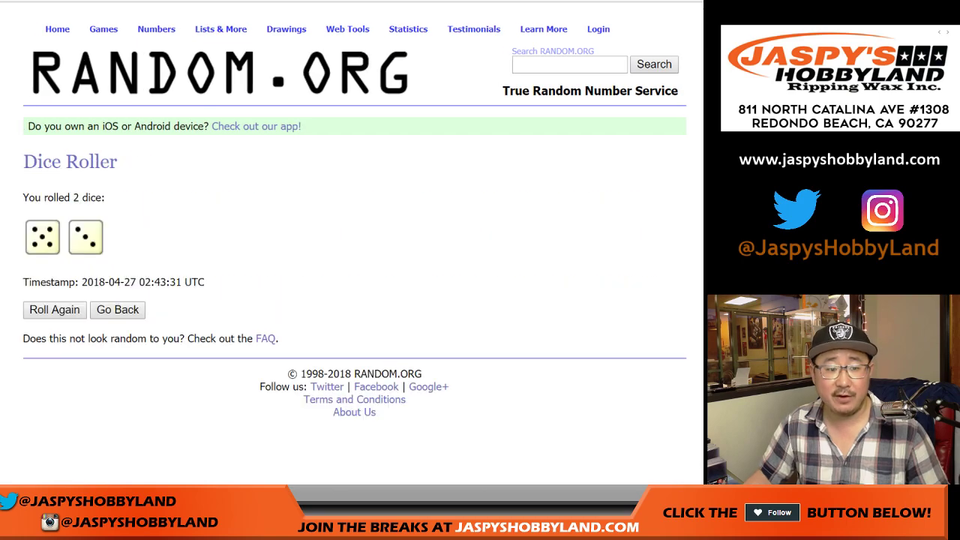
key(ctrl+shift+Tab)
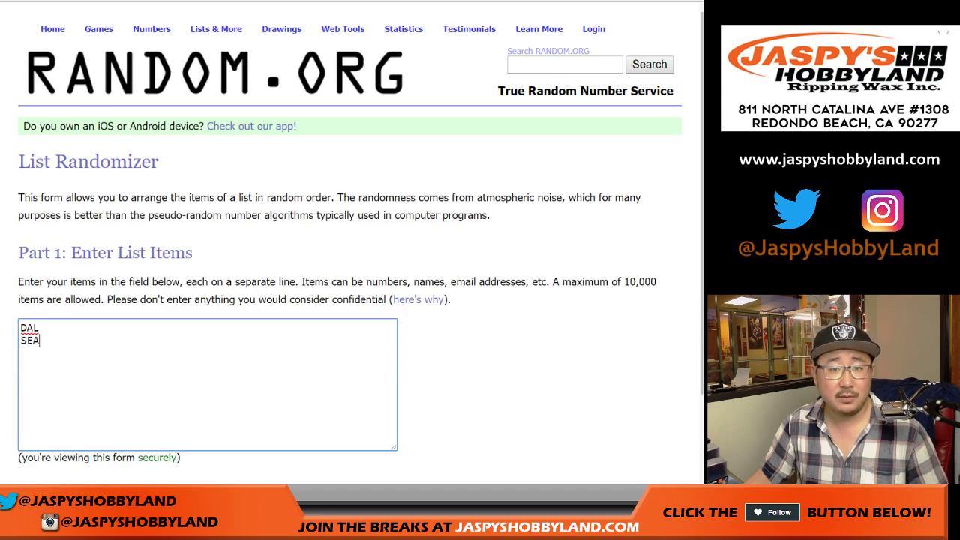
scroll(352, 247, down, 1)
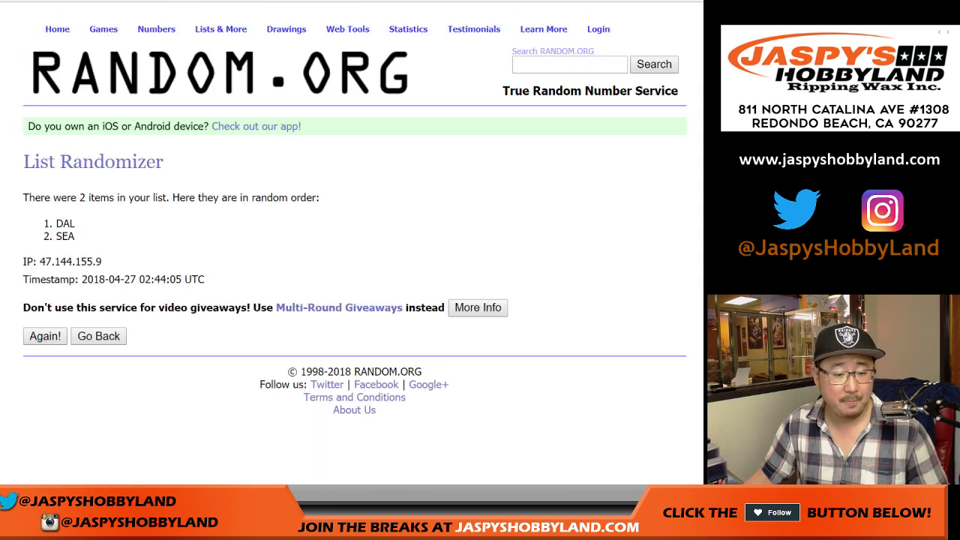
click(45, 336)
click(45, 365)
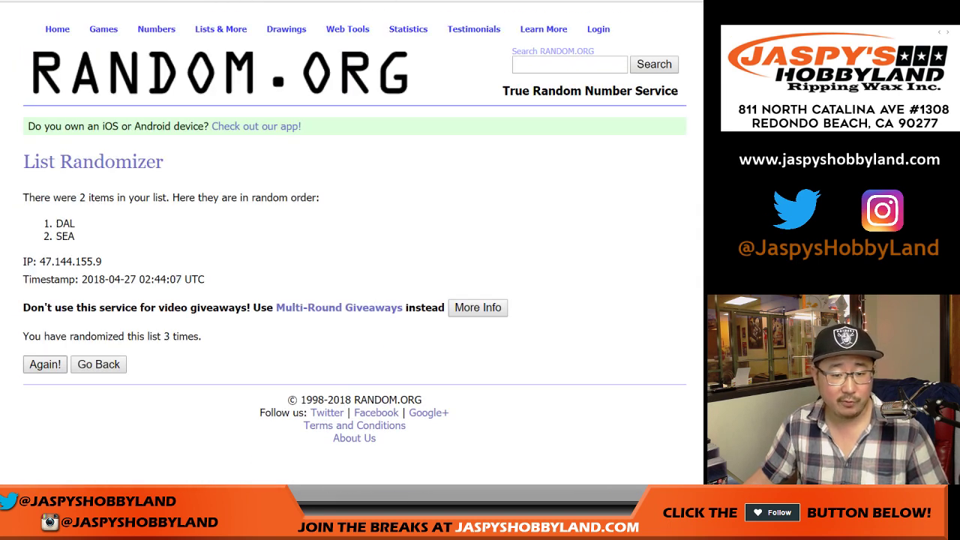
click(45, 363)
click(45, 364)
click(45, 363)
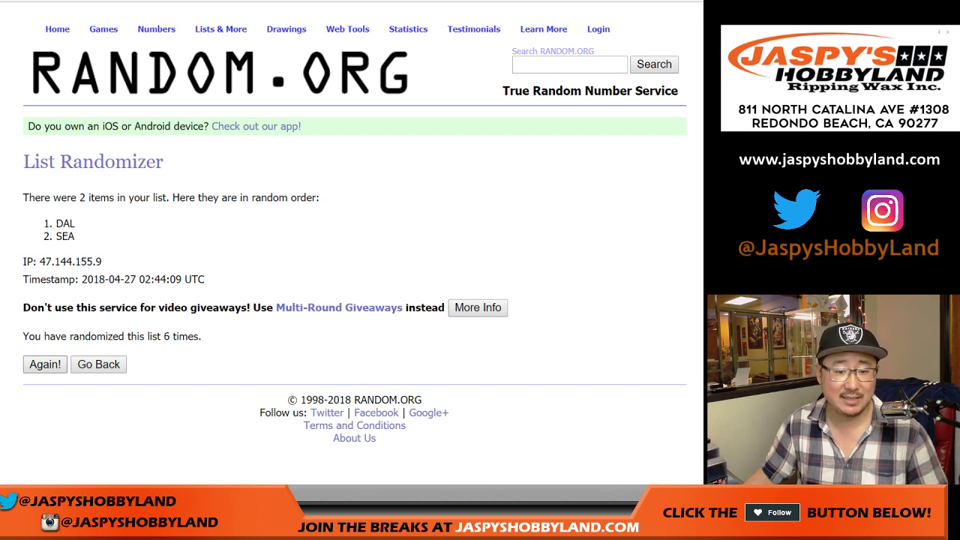
click(45, 364)
click(45, 364)
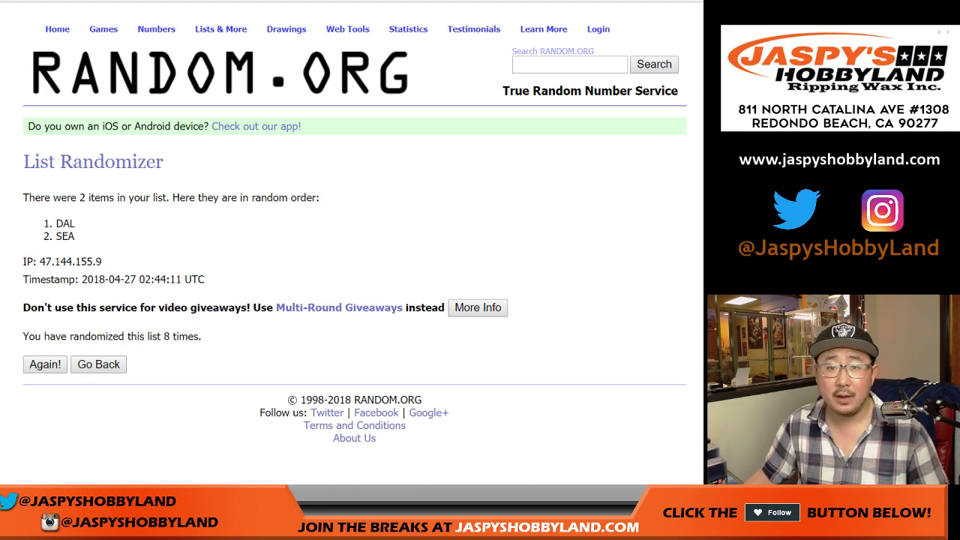
Set the font size of the prize column F to 18 in the NFL mixer spreadsheet and fit the column width to its text.
key(ctrl+Tab)
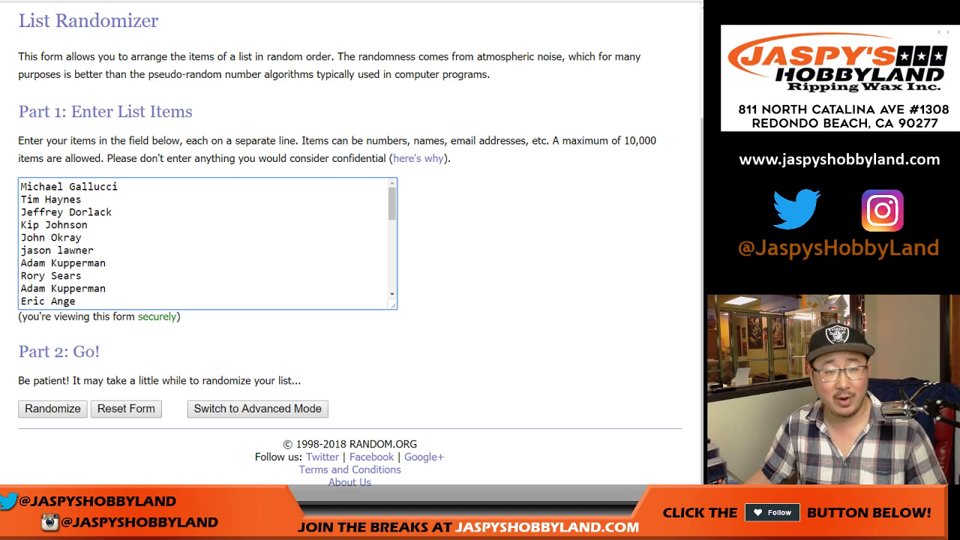
key(ctrl+Tab)
click(418, 88)
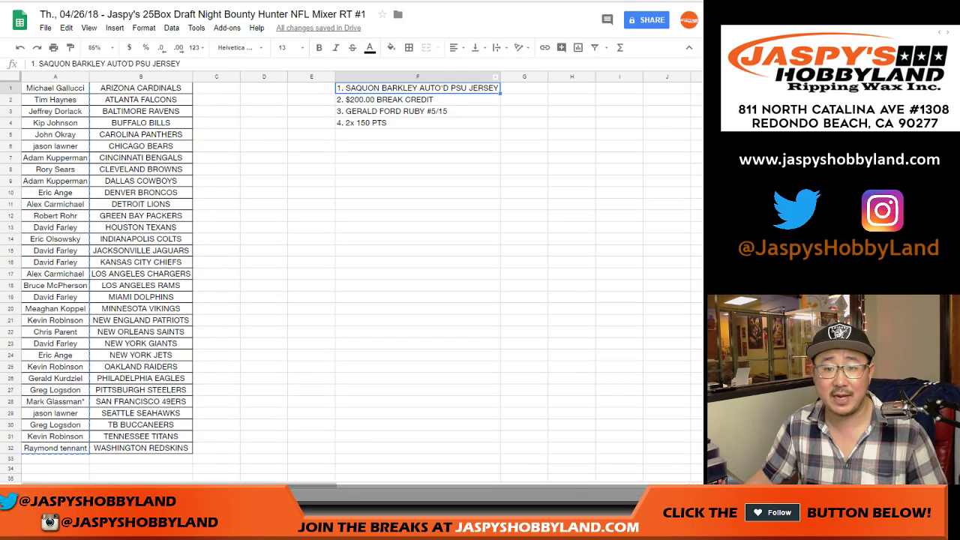
click(418, 77)
click(284, 47)
click(294, 185)
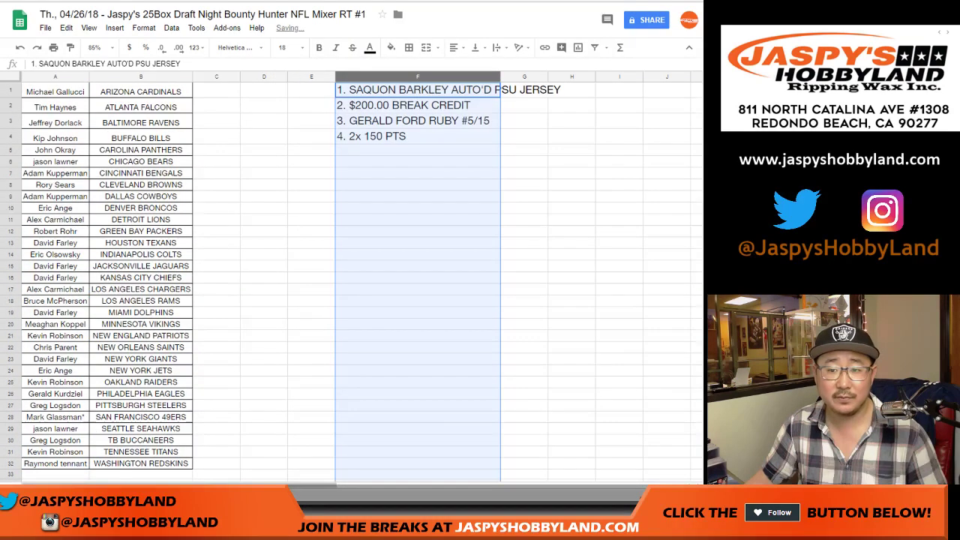
double_click(500, 77)
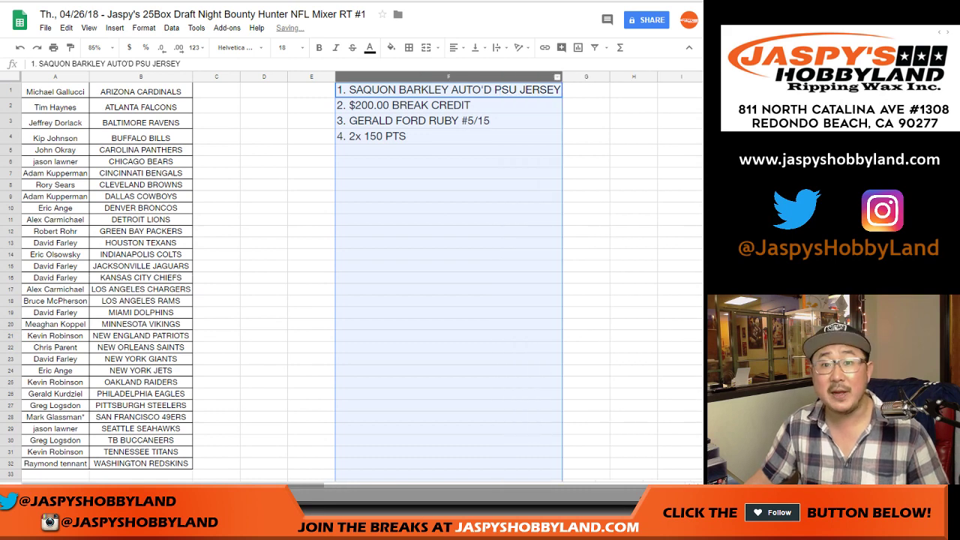
Go through the four prizes in cells F1 to F4, and recheck the dice roll and the participant list on RANDOM.ORG.
click(488, 89)
click(449, 105)
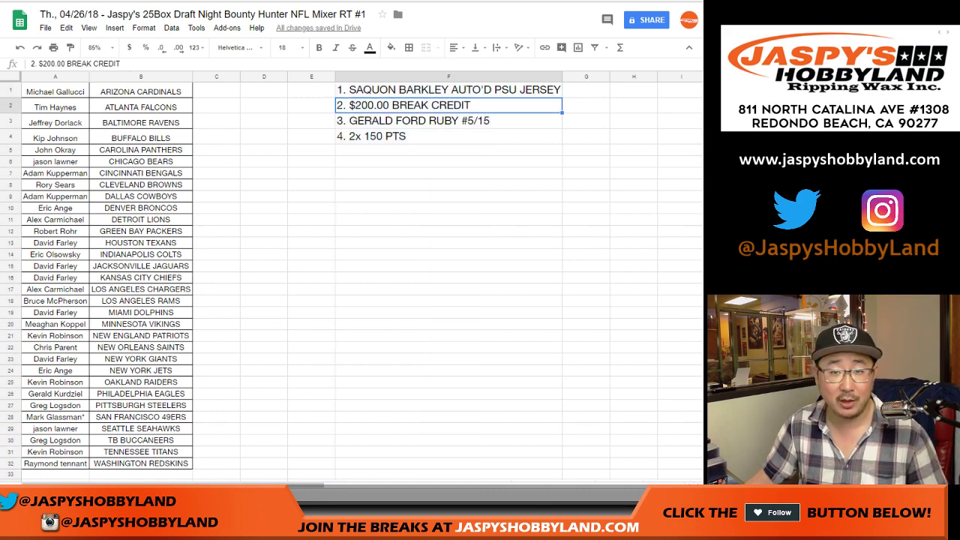
click(448, 121)
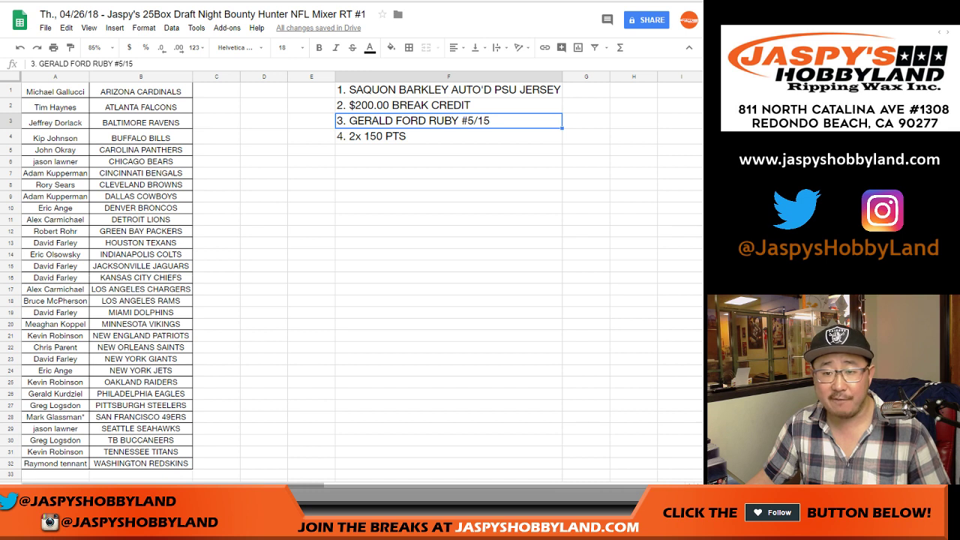
click(449, 136)
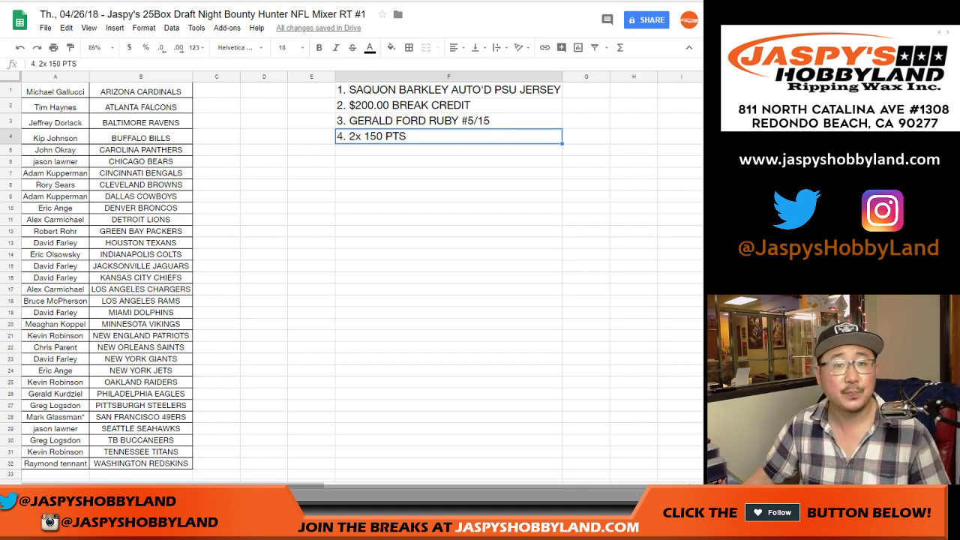
key(ctrl+Tab)
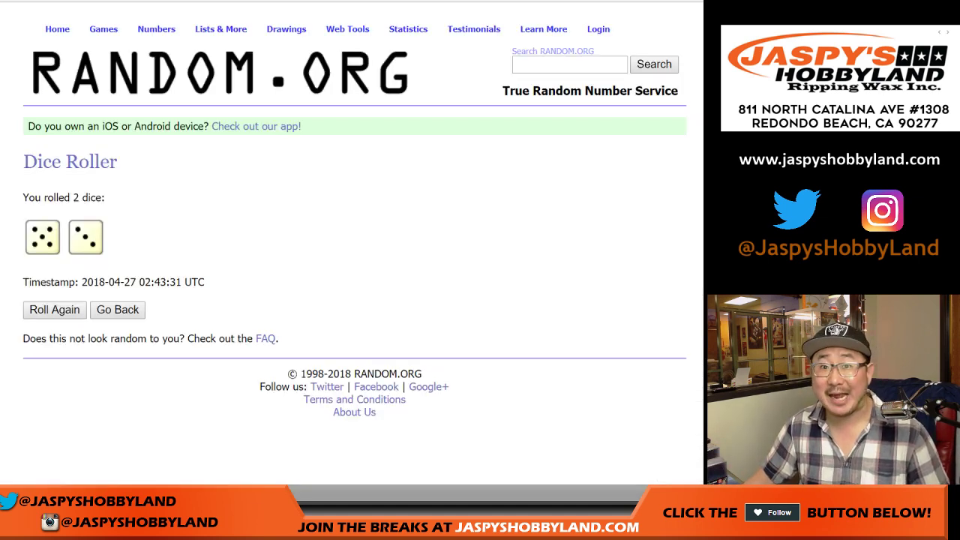
key(ctrl+Tab)
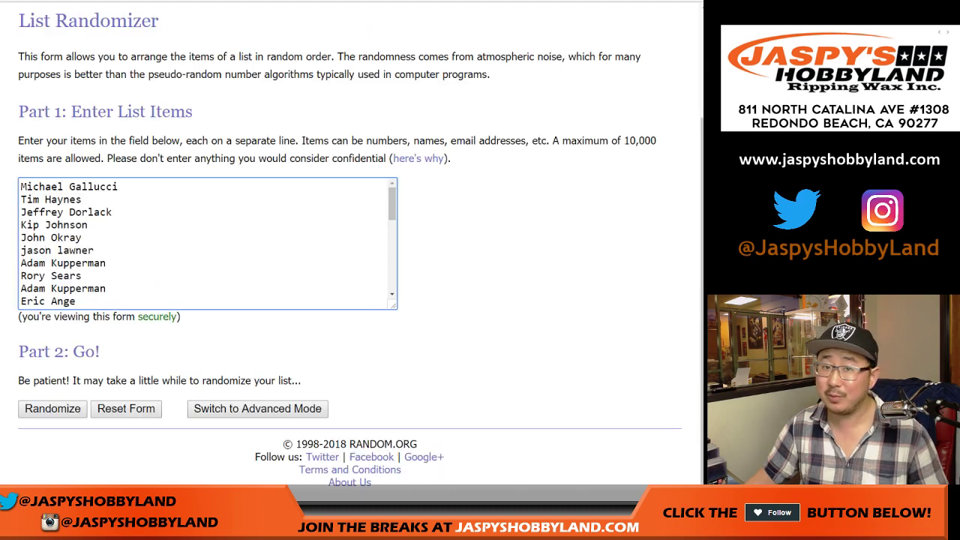
key(ctrl+shift+Tab)
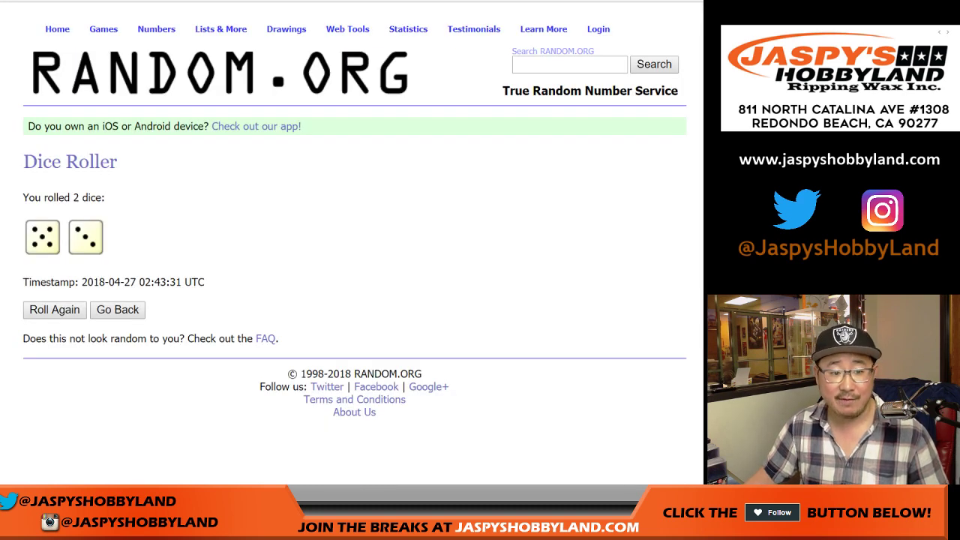
Randomize the list of 32 participant names eight times in the RANDOM.ORG List Randomizer.
key(ctrl+Tab)
click(52, 408)
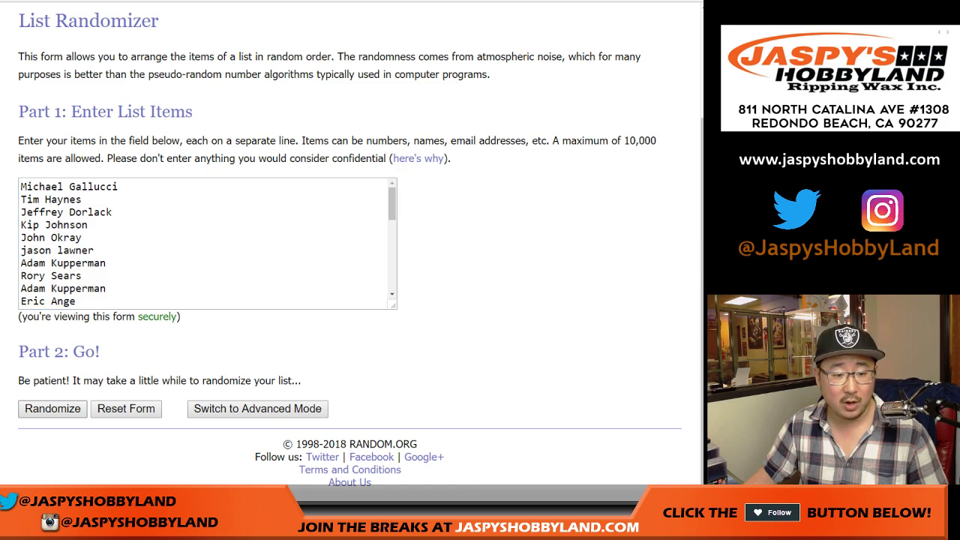
scroll(53, 409, down, 5)
key(Return)
key(Return)
key(Return)
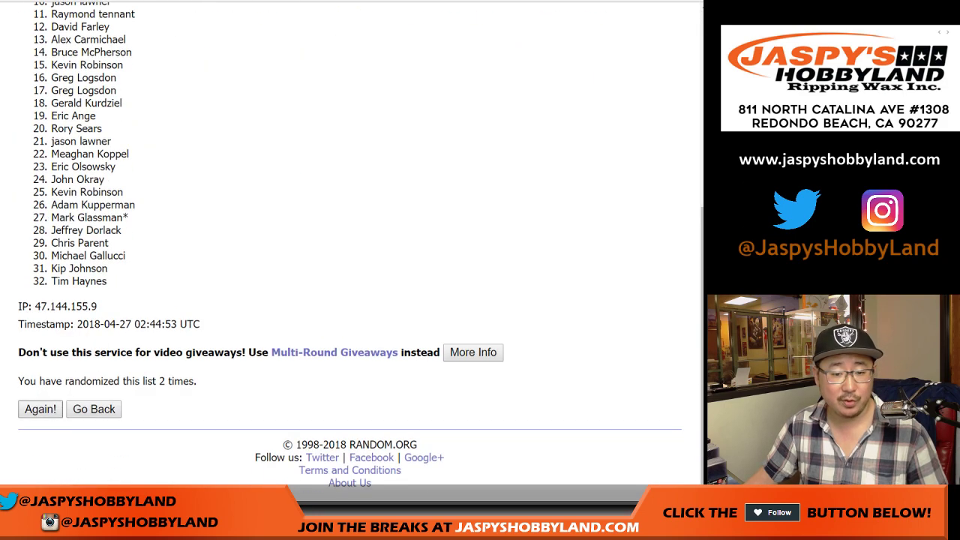
key(Return)
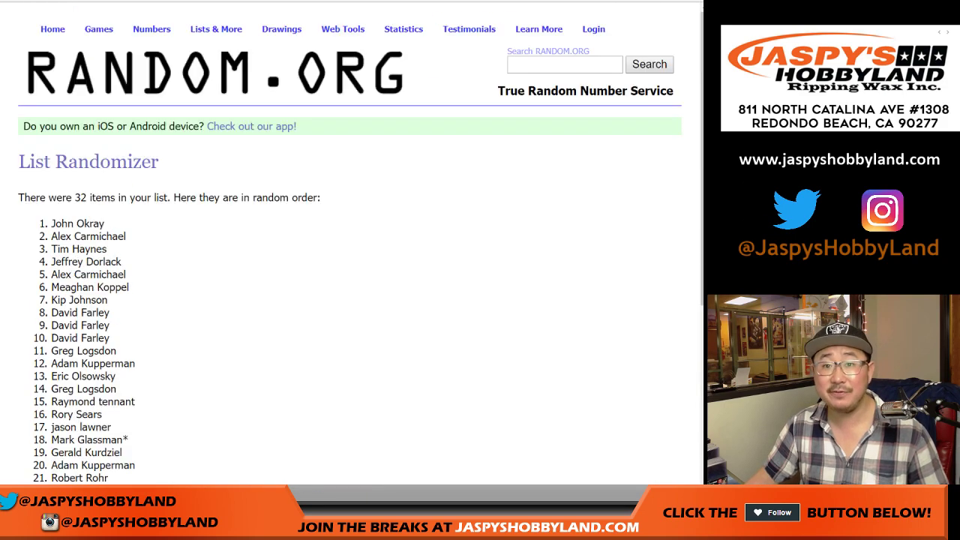
key(Return)
key(Return)
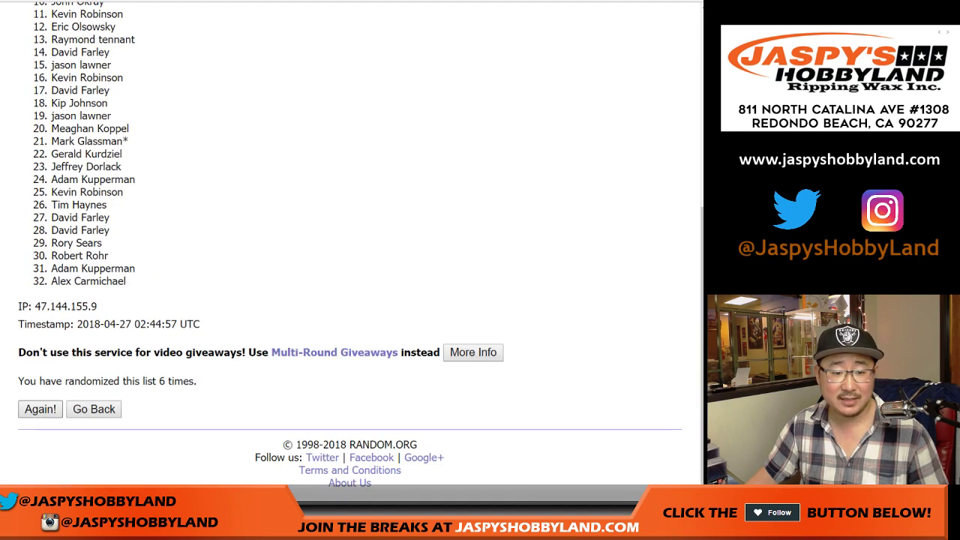
key(Return)
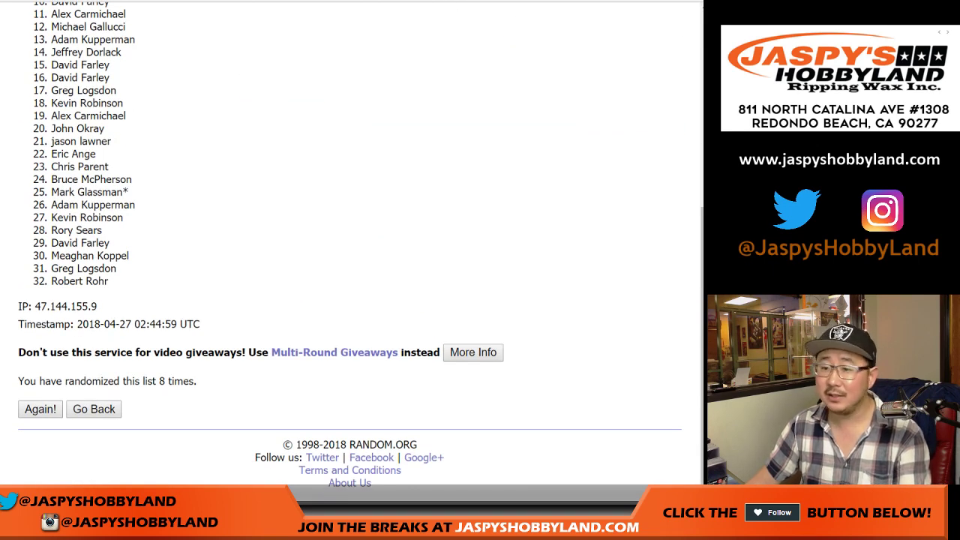
Copy all 32 participant names from the final randomized order.
drag(702, 345, 702, 335)
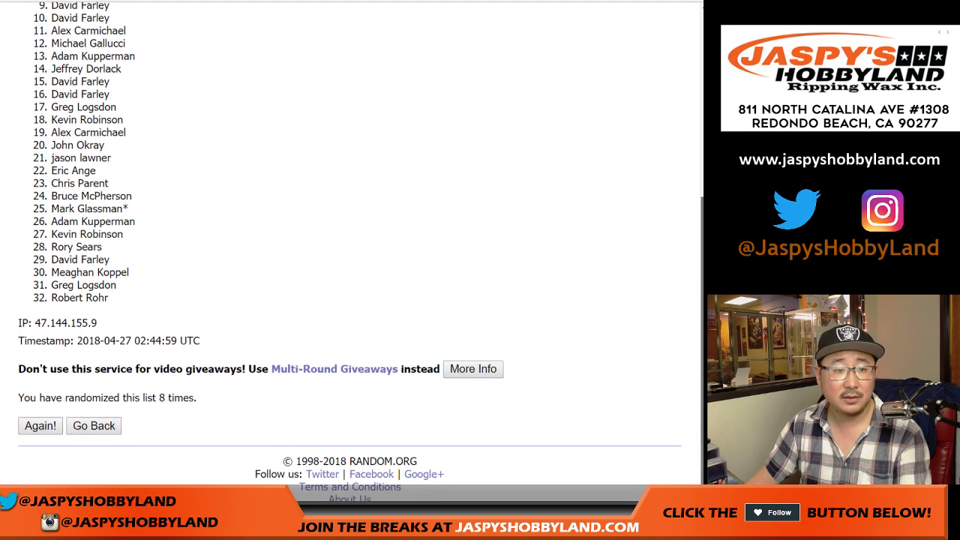
scroll(350, 249, up, 3)
scroll(350, 249, down, 1)
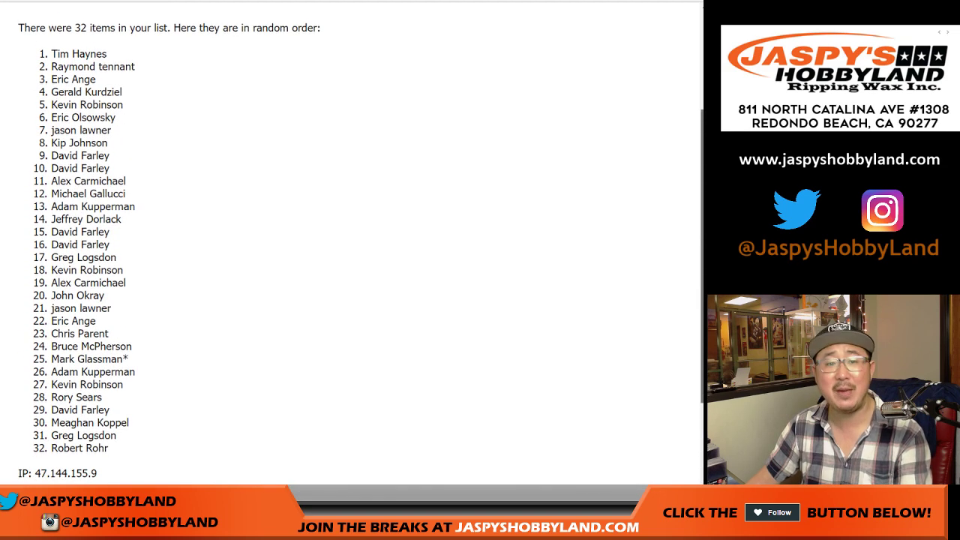
scroll(350, 249, down, 1)
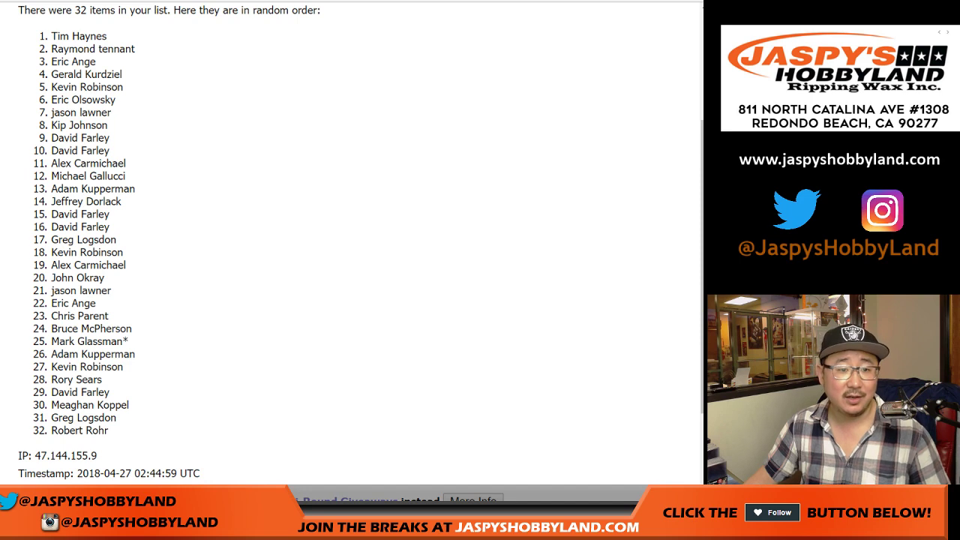
drag(51, 36, 109, 431)
key(ctrl+c)
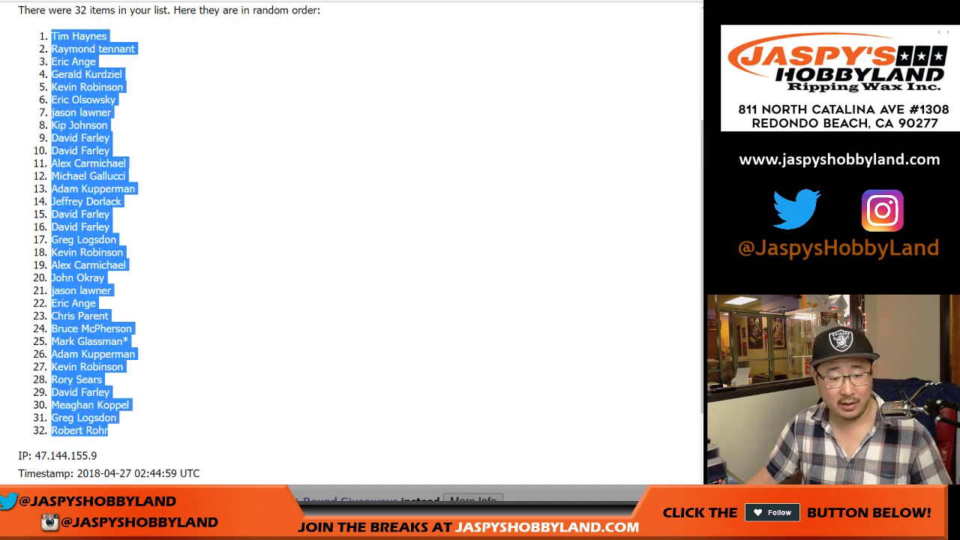
Switch to the NFL mixer spreadsheet and paste the randomized participant names into column E, starting at cell E1.
key(ctrl+Tab)
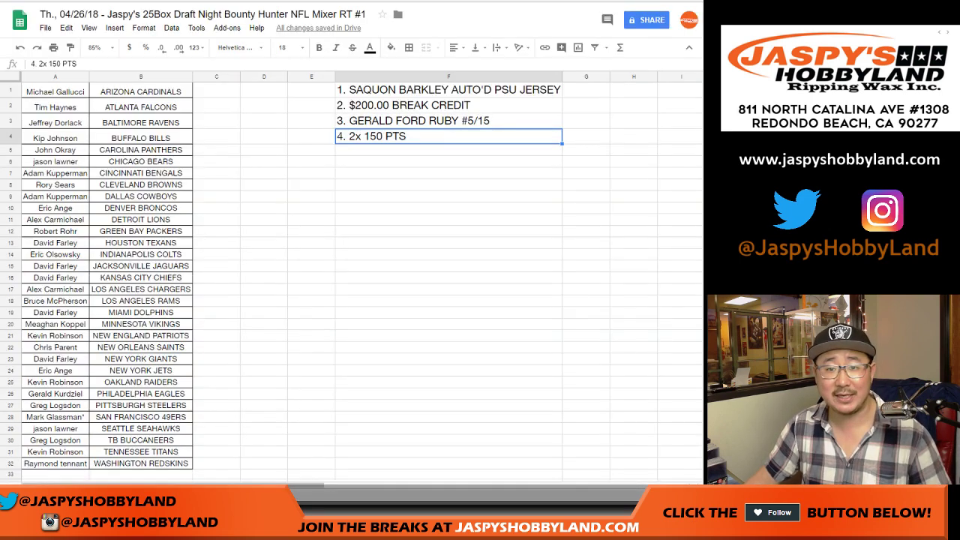
click(311, 91)
right_click(318, 91)
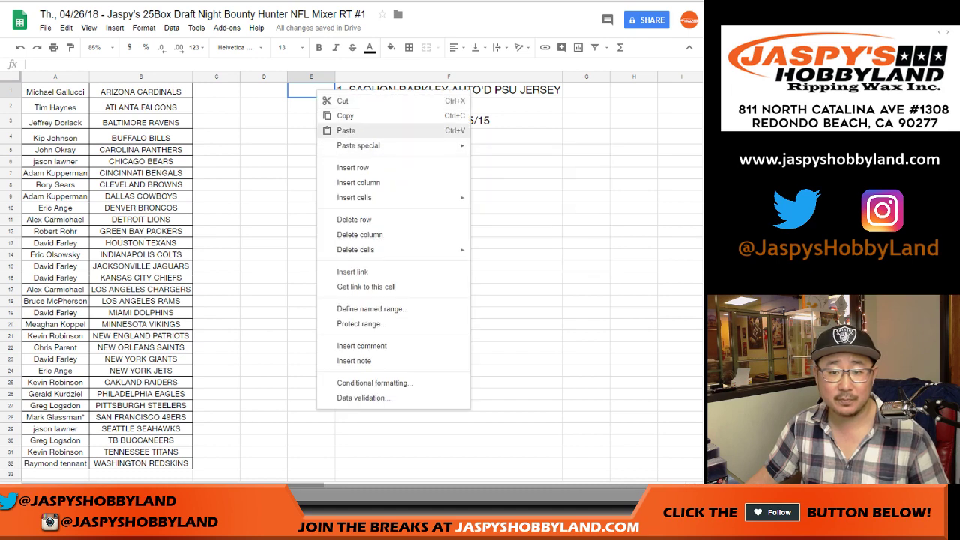
click(345, 128)
Format the four winners' names in cells E1 to E4 with font size 18 and the Helvetica font used for the prizes.
click(311, 90)
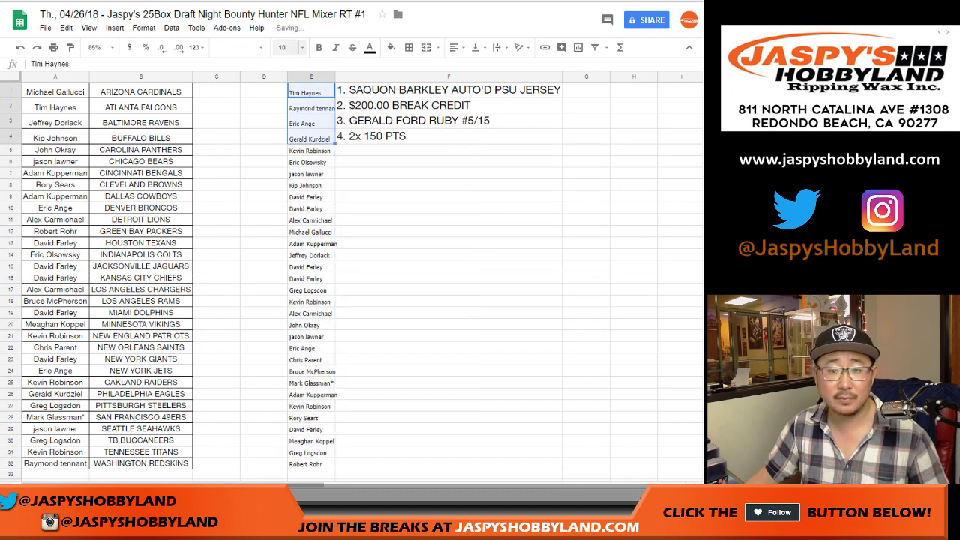
click(282, 47)
click(285, 186)
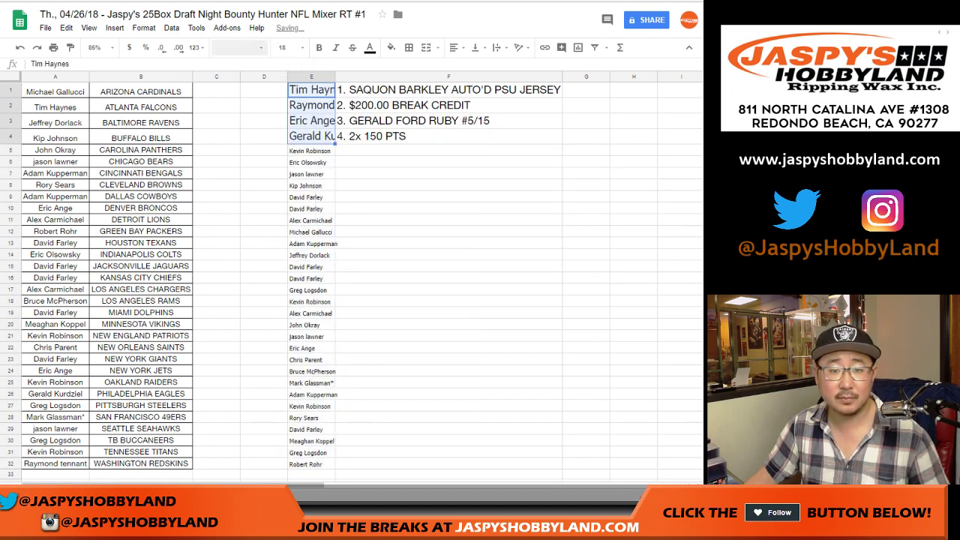
click(241, 47)
click(247, 89)
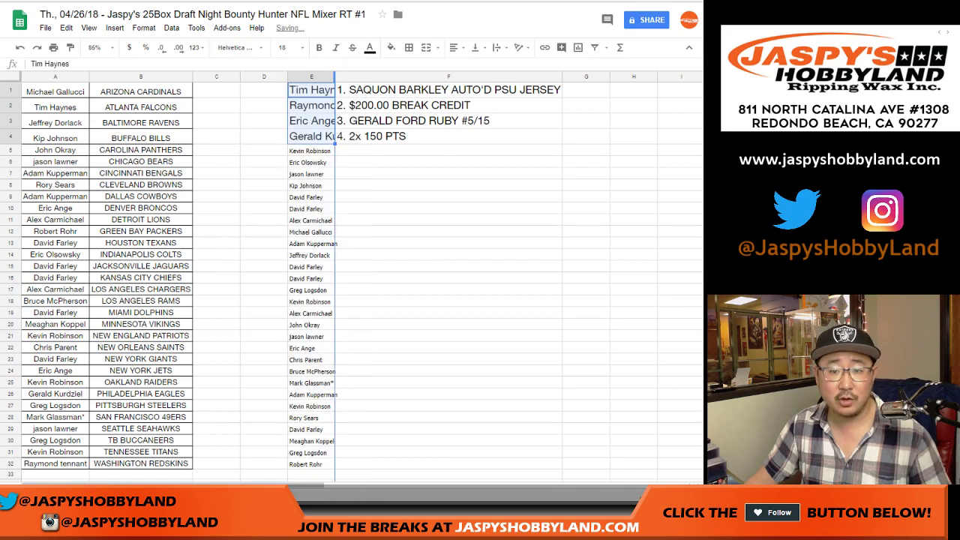
Fit the width of column E to the winners' names and narrow the empty column D.
double_click(335, 76)
drag(278, 77, 257, 76)
Go through the winner and prize pairs row by row in E1 to F4, and highlight the whole range.
click(461, 89)
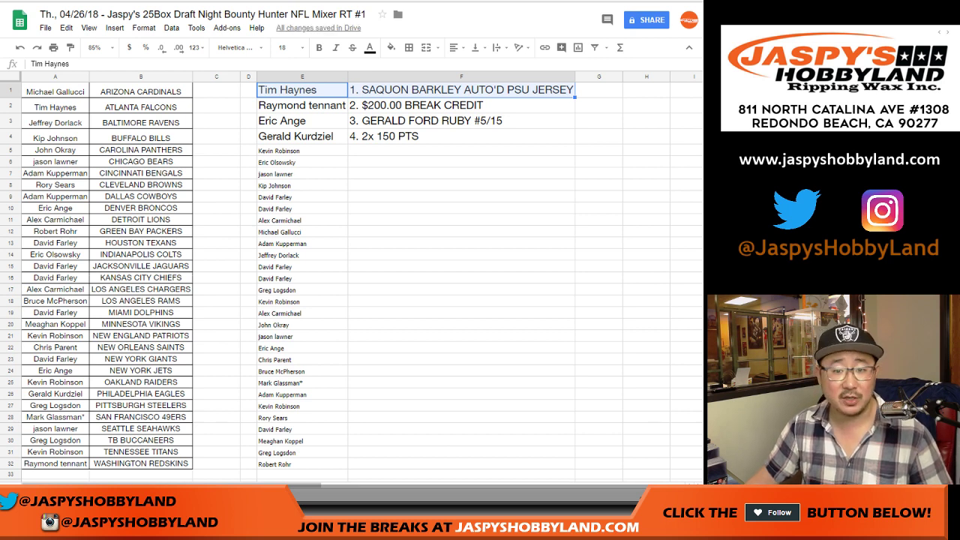
drag(303, 105, 420, 105)
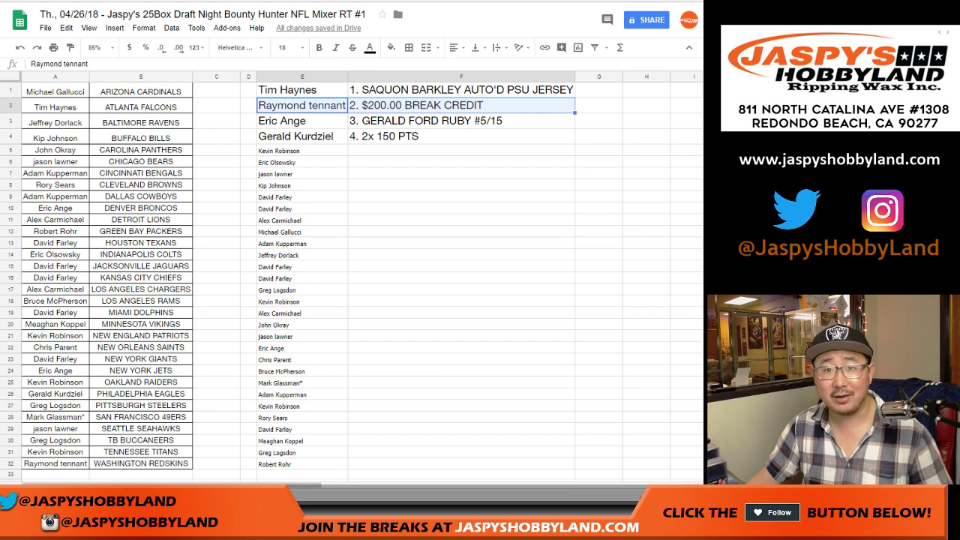
key(Down)
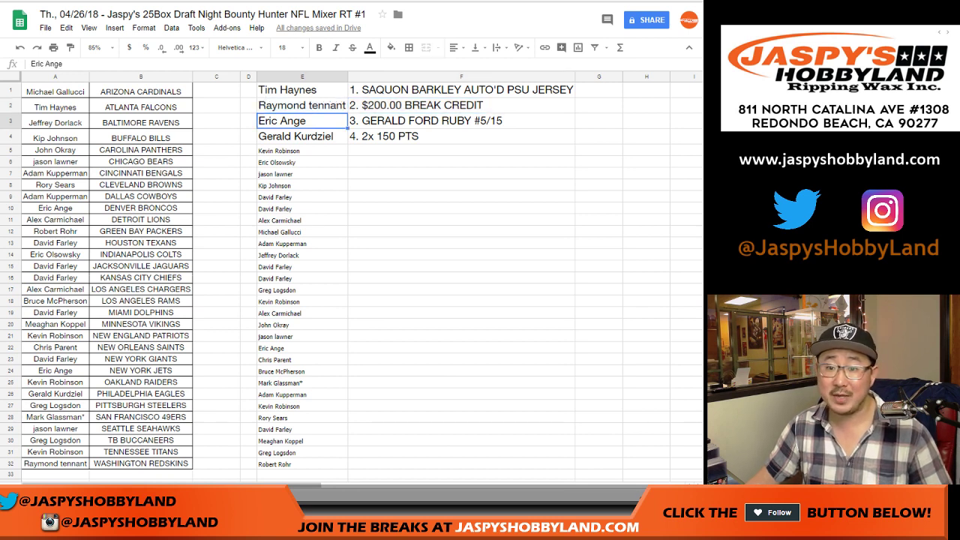
key(shift+Right)
key(Down)
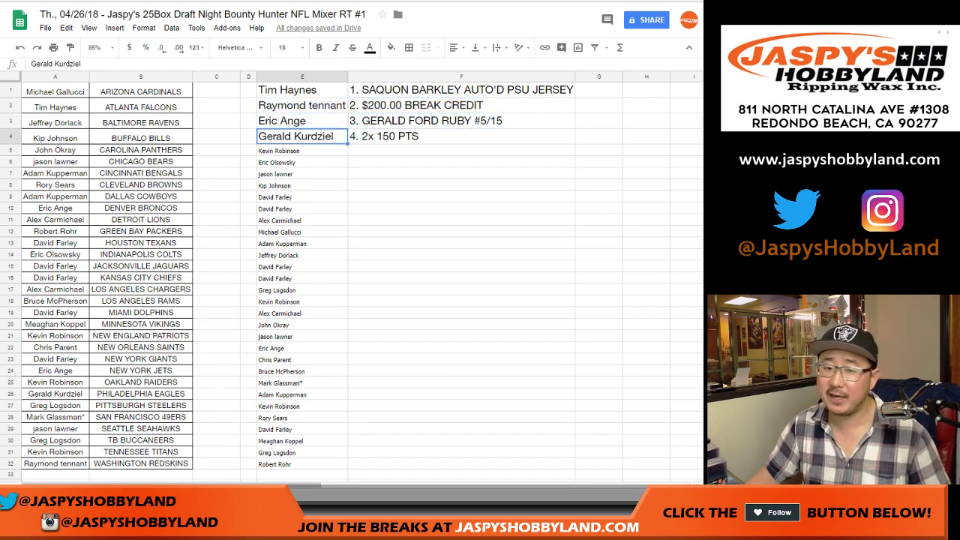
key(shift+Right)
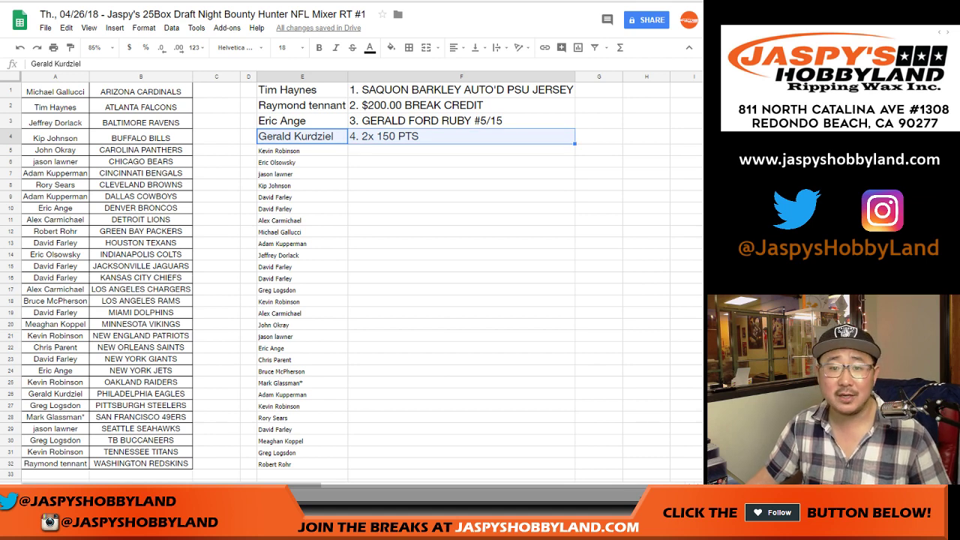
click(302, 90)
drag(302, 90, 461, 137)
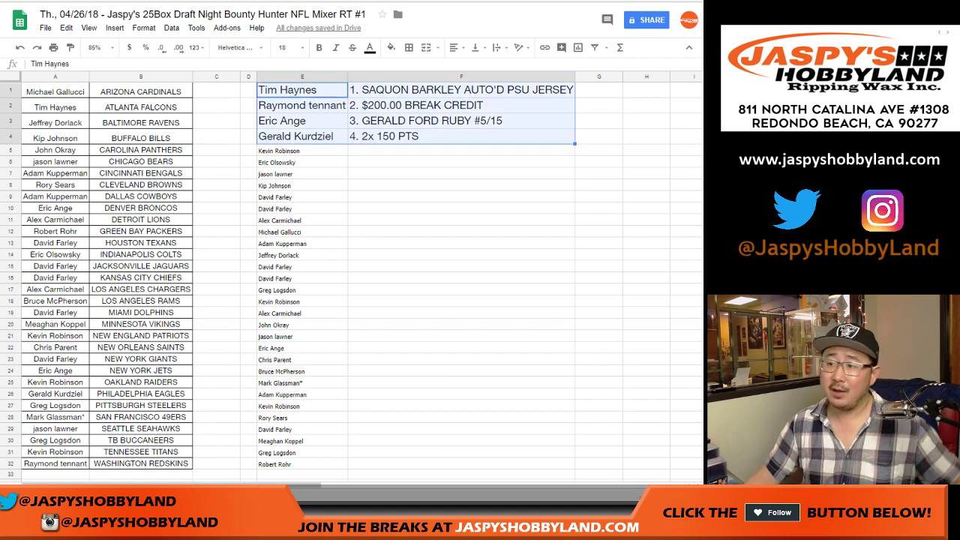